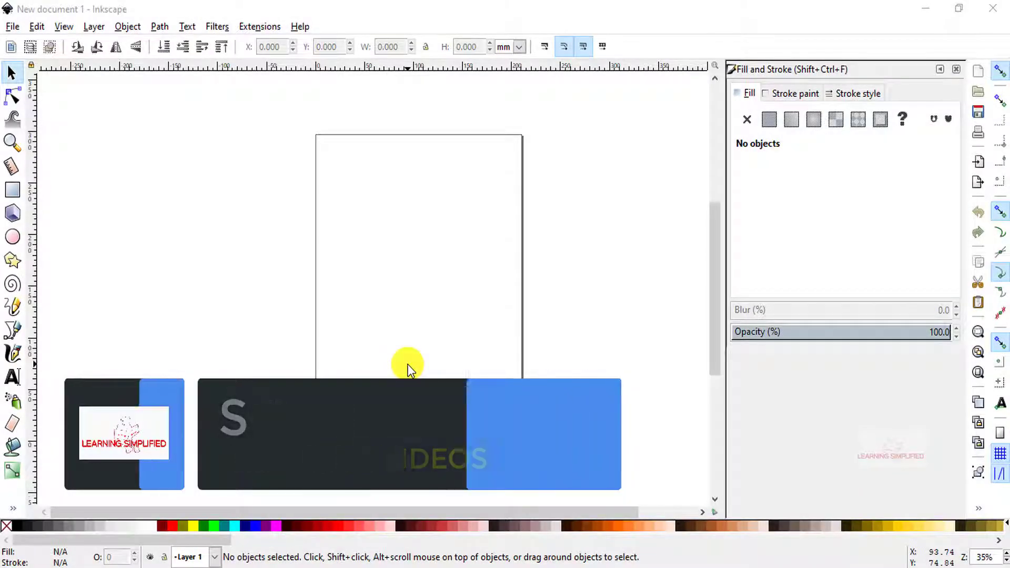
Focus the Inkscape window and show the Path menu's boolean operations.
left_click(307, 11)
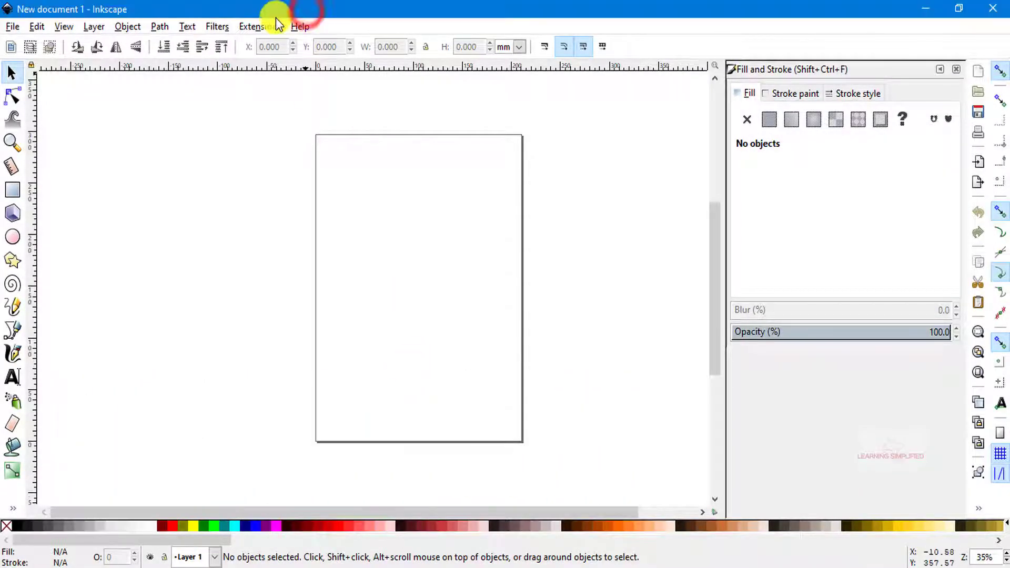
left_click(158, 26)
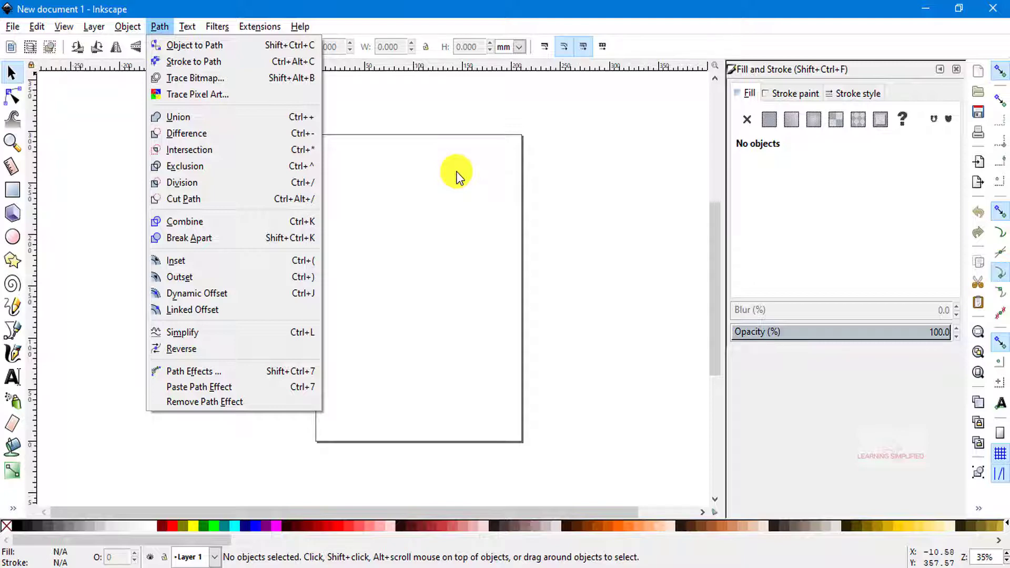
Dismiss the Path menu by clicking the empty canvas.
left_click(598, 148)
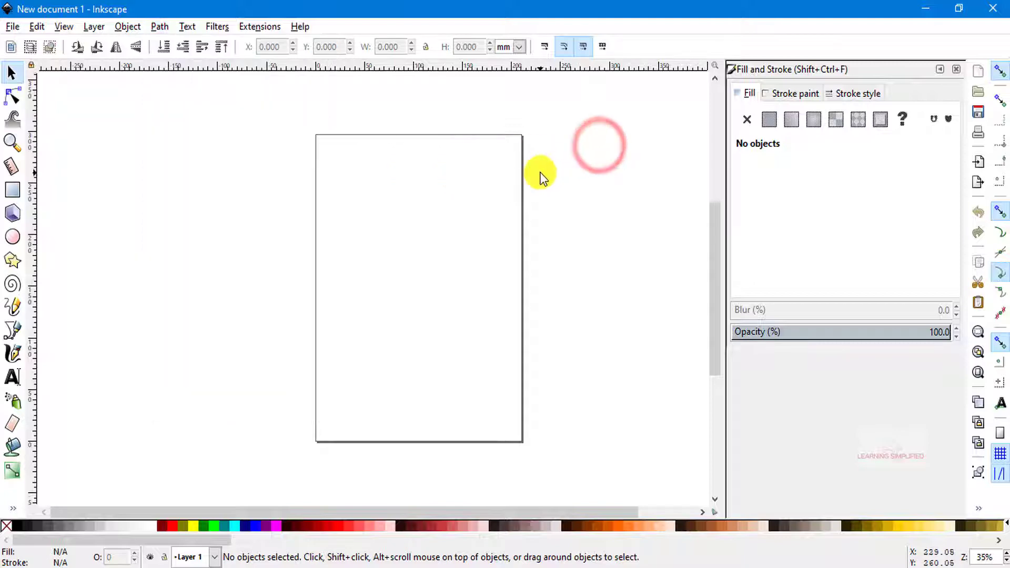
scroll(586, 241, "up", 1)
scroll(585, 237, "down", 1)
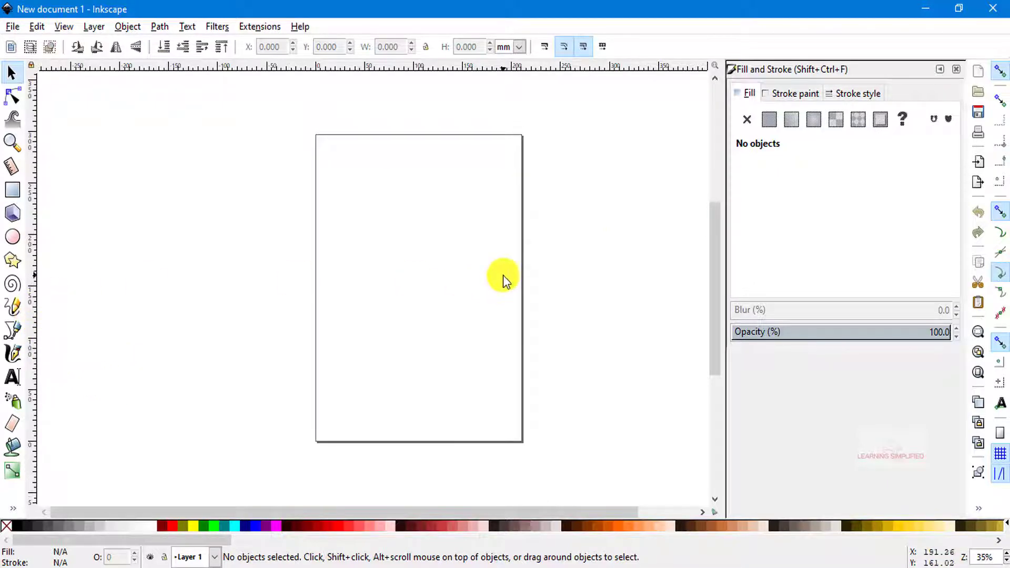
scroll(502, 279, "up", 1)
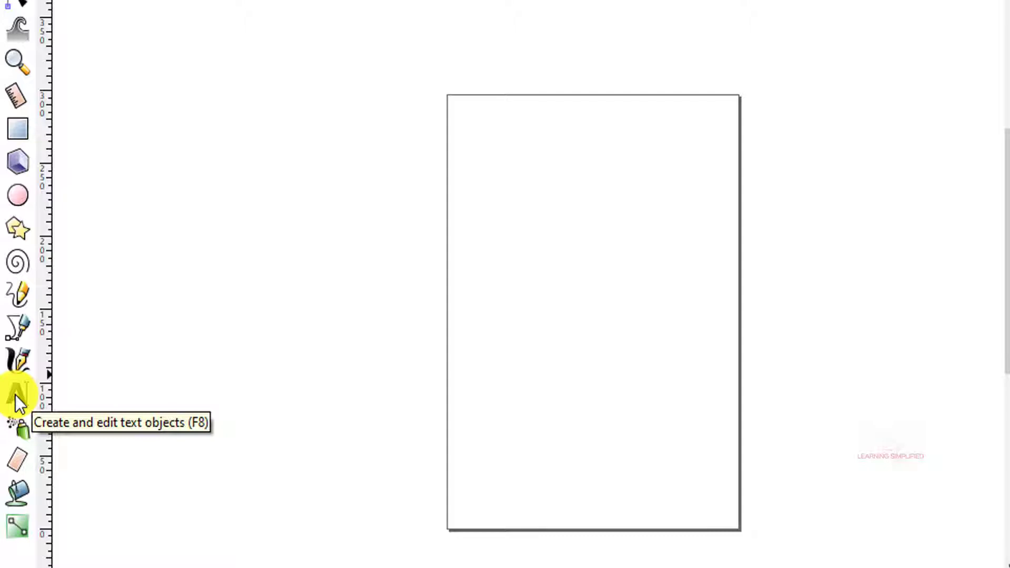
Place a new text object reading HELLO WORLD near the page's top-left, then leave editing.
left_click(15, 396)
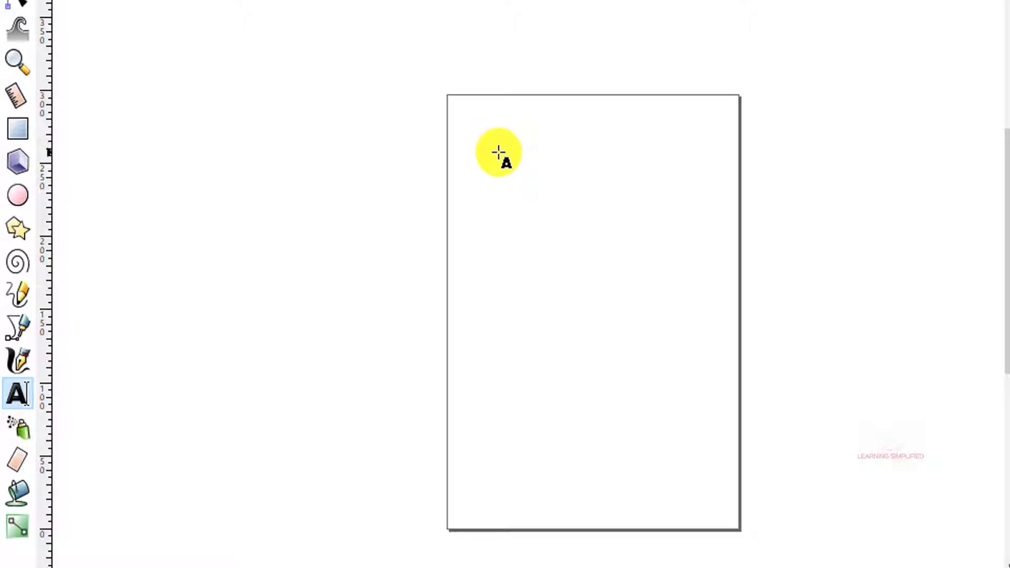
left_click(497, 152)
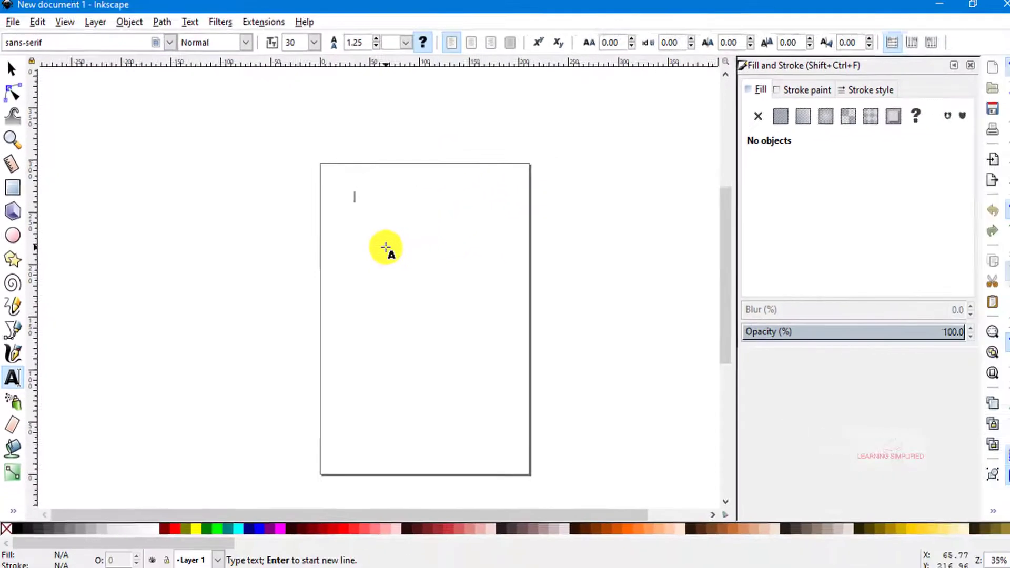
scroll(347, 202, "up", 3, "ctrl")
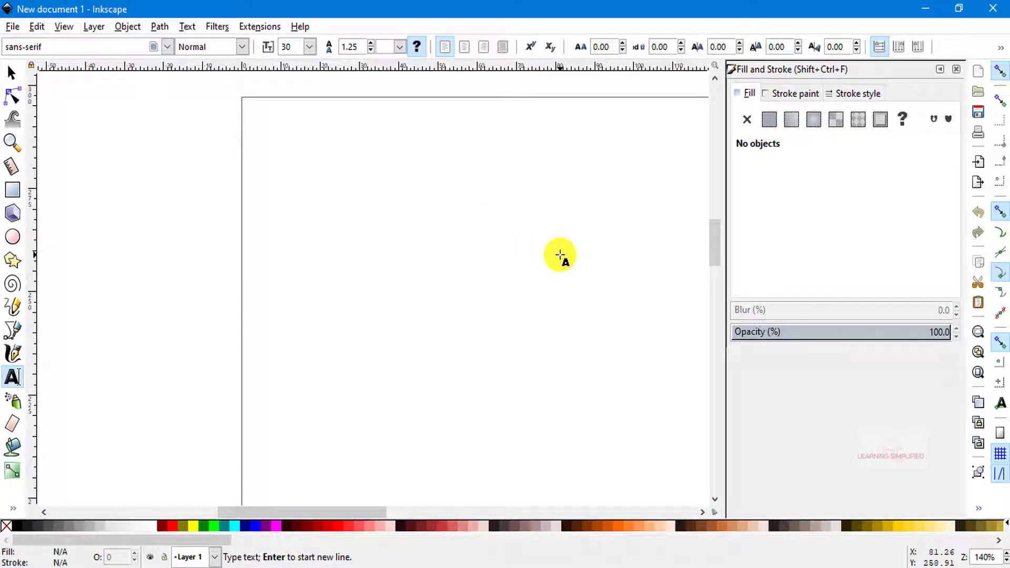
type("HELLO WORLD")
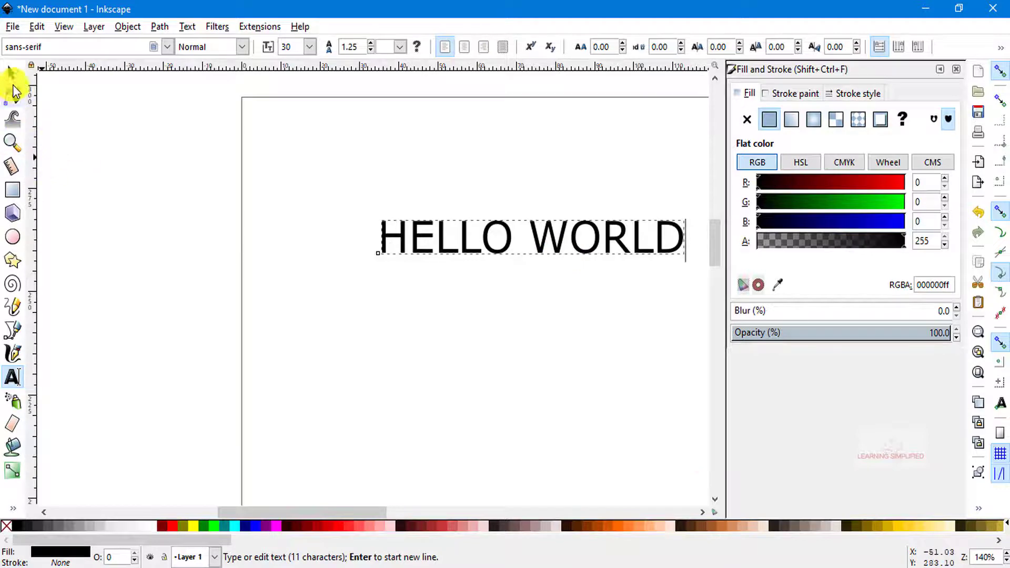
left_click(13, 76)
left_click_drag(318, 510, 370, 511)
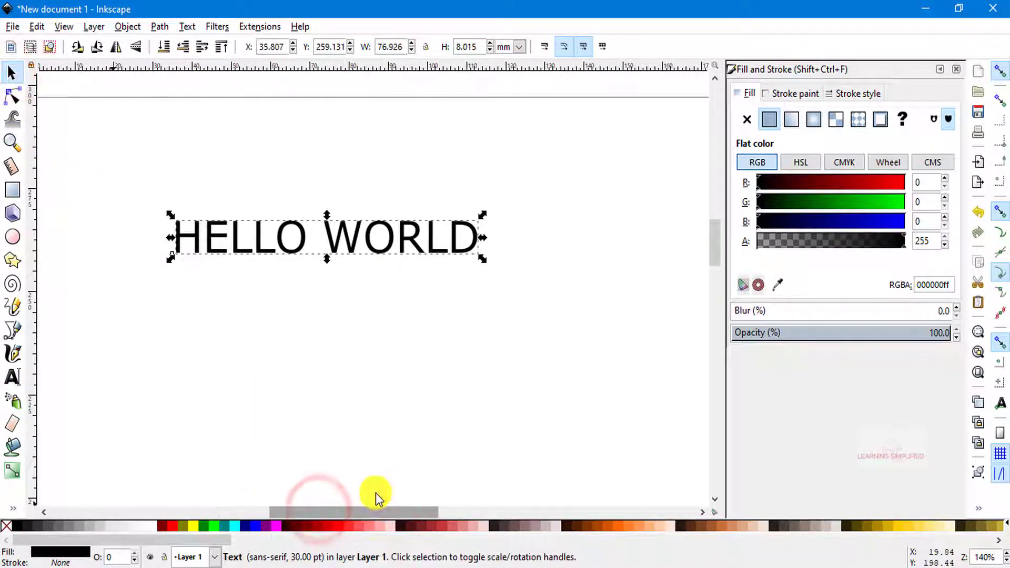
Enter the HELLO WORLD text and insert ' BEAUTIFUL' after HELLO.
left_click(370, 421)
scroll(206, 222, "up", 1, "ctrl")
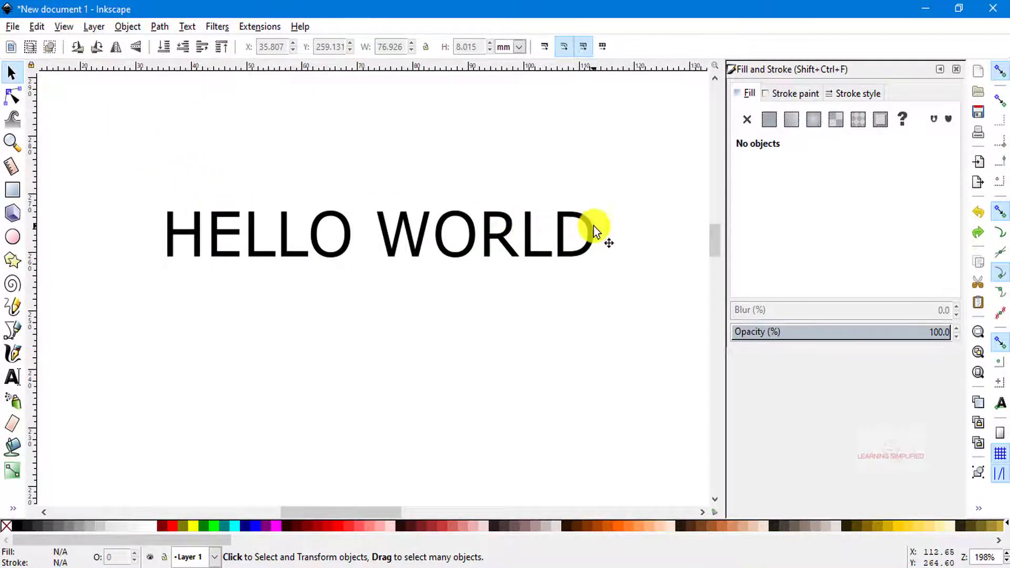
left_click(222, 234)
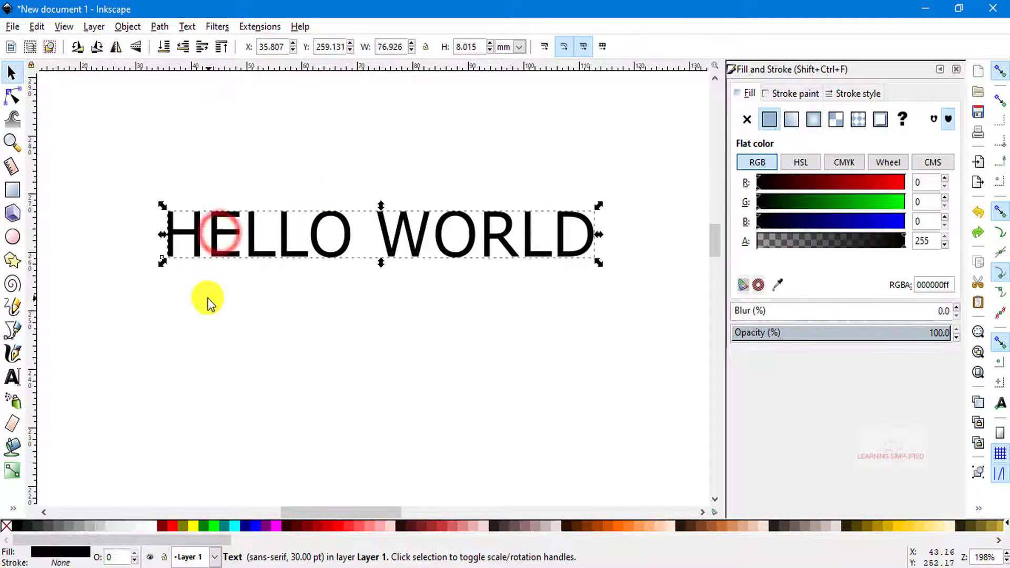
double_click(207, 234)
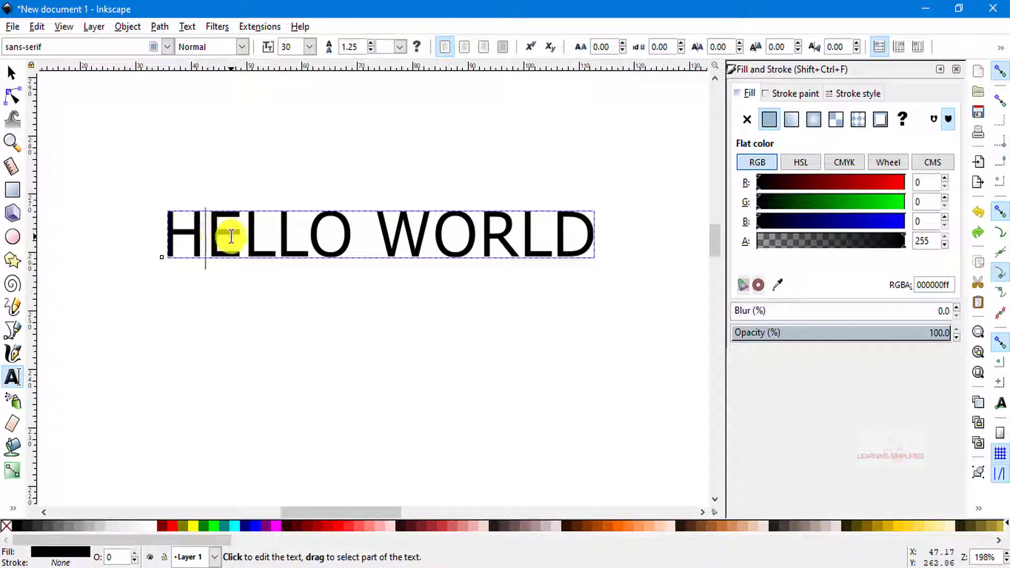
left_click(352, 234)
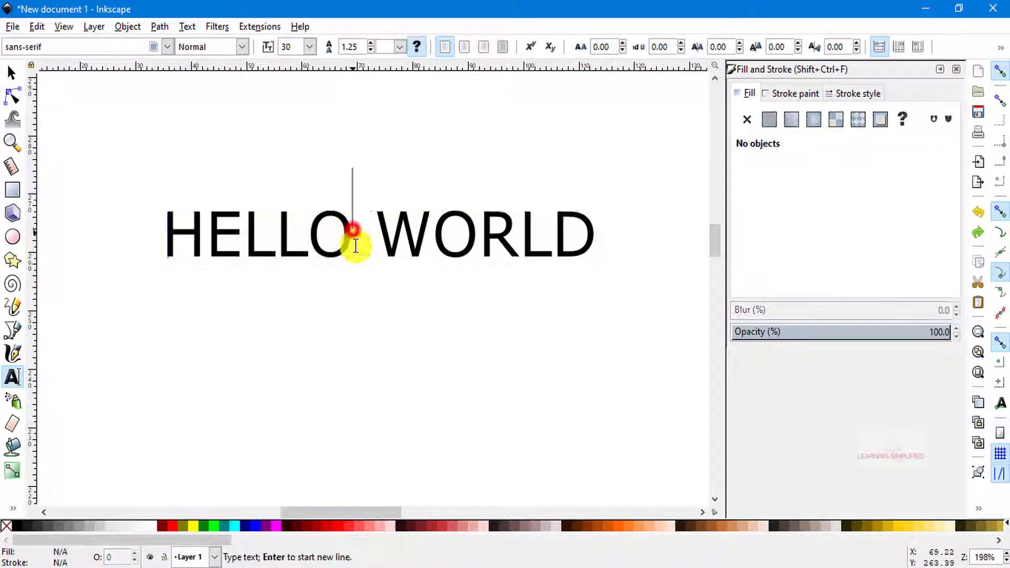
left_click(303, 240)
left_click(348, 235)
type("BEAUTI ")
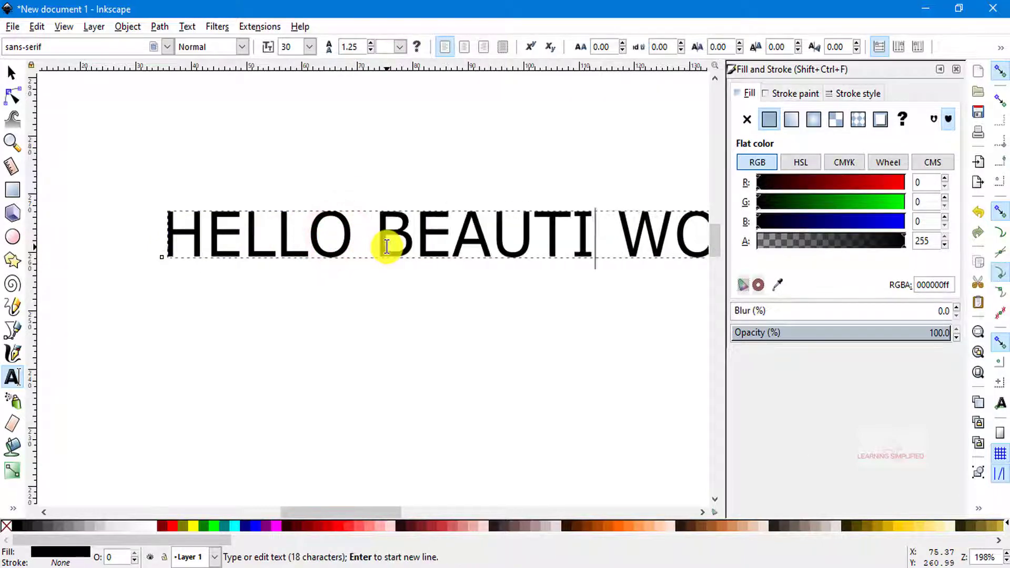
type("FUL")
scroll(600, 268, "down", 1, "ctrl")
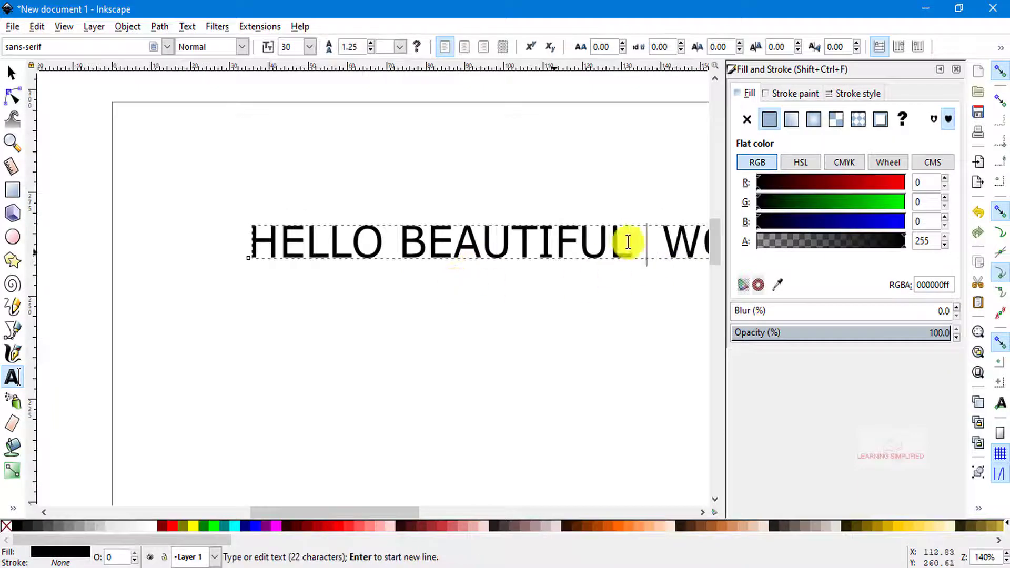
Leave editing, re-enter the text and try highlighting part of HELLO BEAUTIFUL WORLD.
left_click(625, 296)
left_click(12, 75)
double_click(140, 283)
left_click_drag(170, 289, 361, 293)
left_click(451, 286)
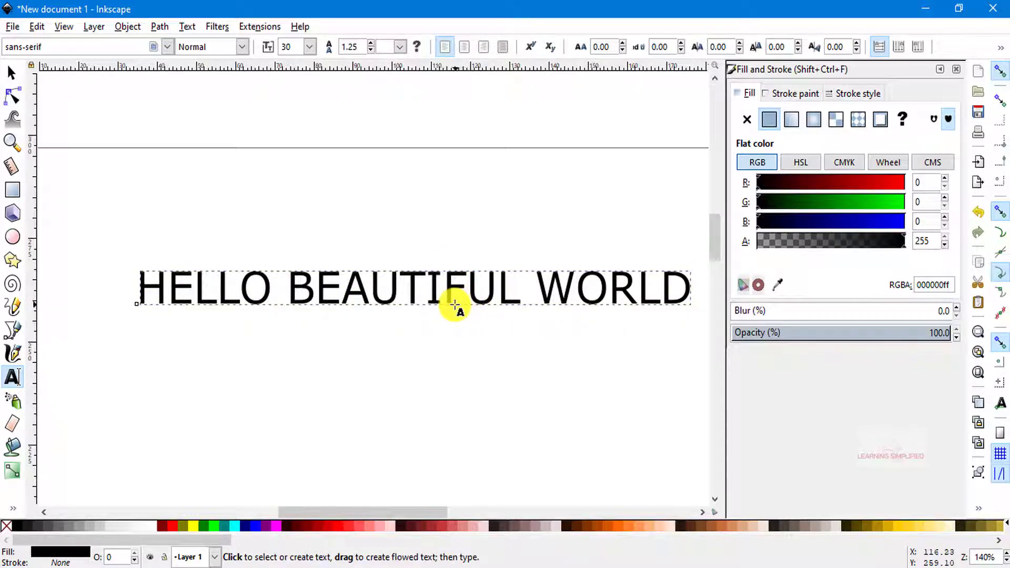
Select all of HELLO BEAUTIFUL WORLD and change its font family to Arial.
left_click(454, 305)
key("ctrl+a")
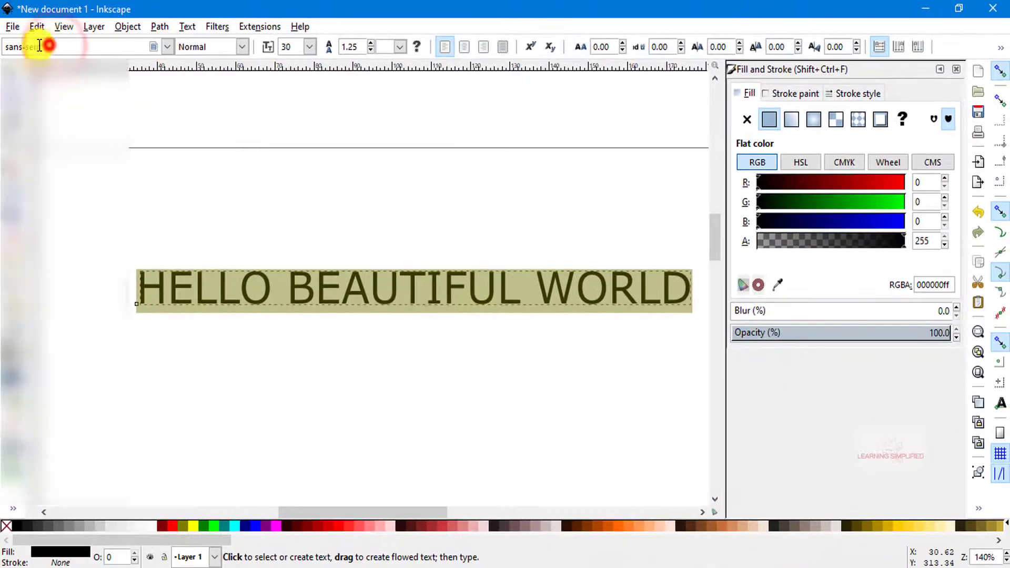
triple_click(56, 46)
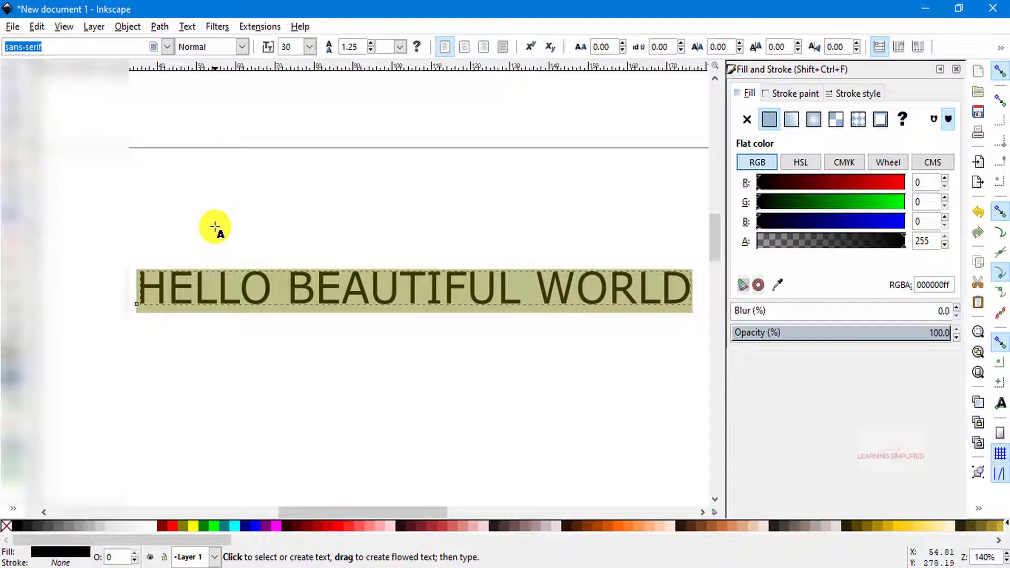
type("ARI")
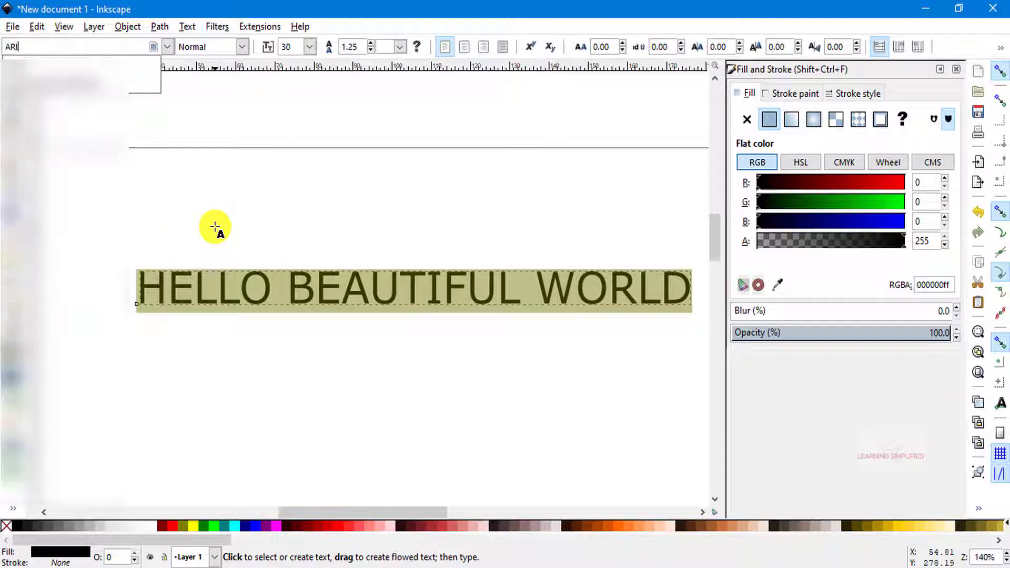
type("AL")
left_click(20, 65)
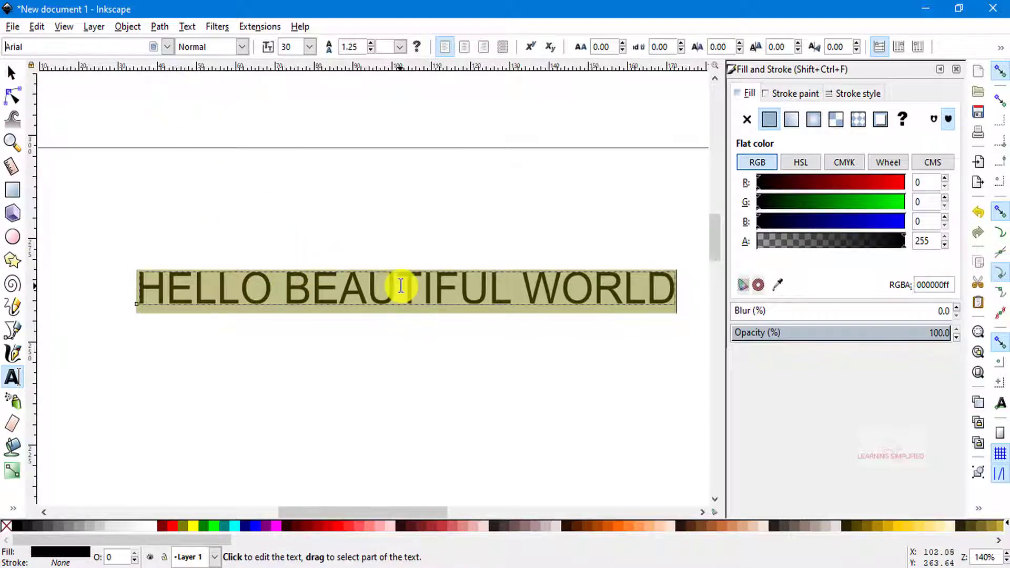
Re-highlight the whole HELLO BEAUTIFUL WORLD line for further styling.
left_click(163, 287)
left_click_drag(141, 288, 654, 287)
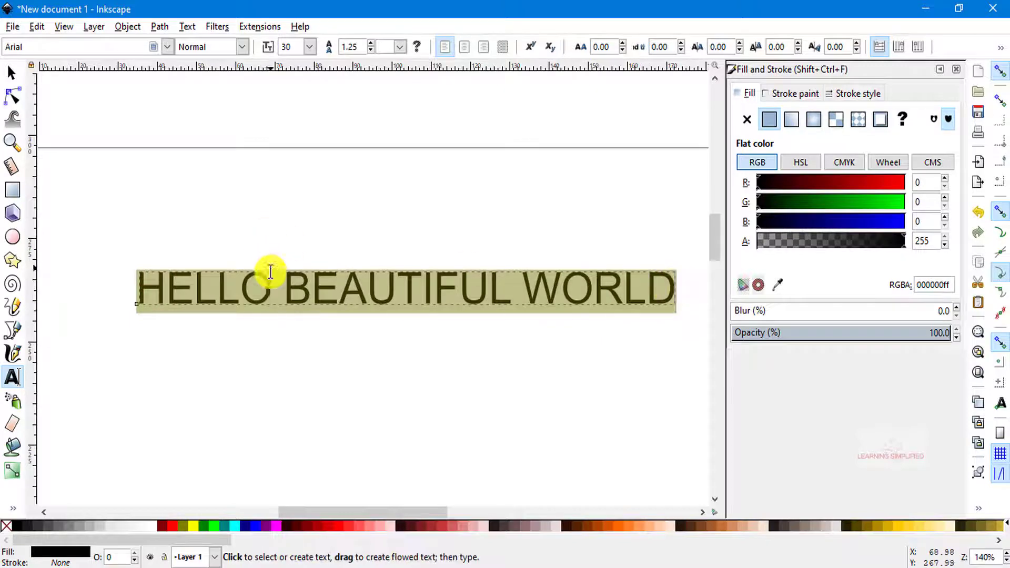
left_click(269, 303)
left_click(266, 310)
left_click(254, 287)
left_click_drag(138, 288, 684, 291)
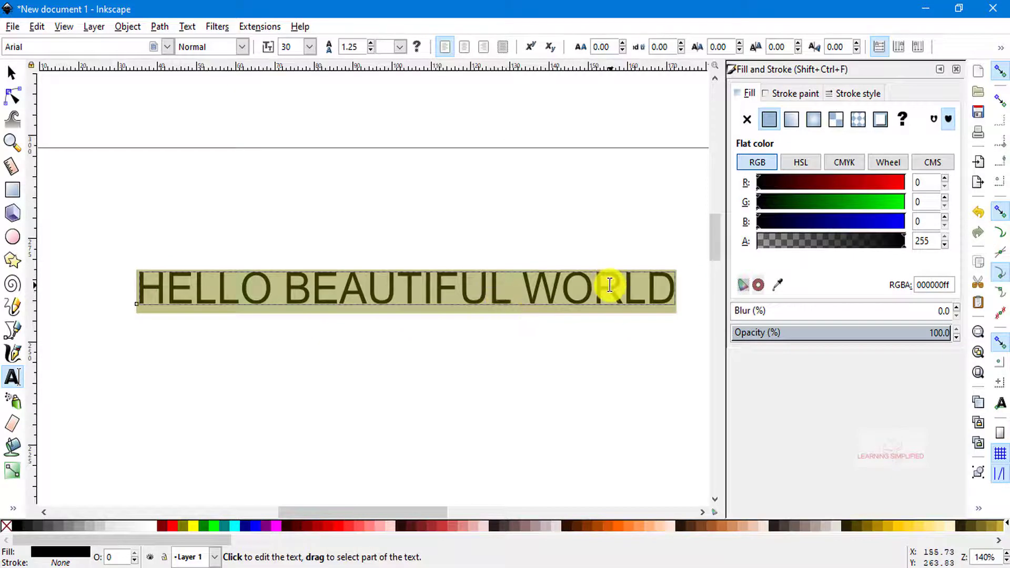
Try Condensed, Normal, Italic Condensed and Bold Condensed styles, then settle on Arial Bold.
left_click(240, 47)
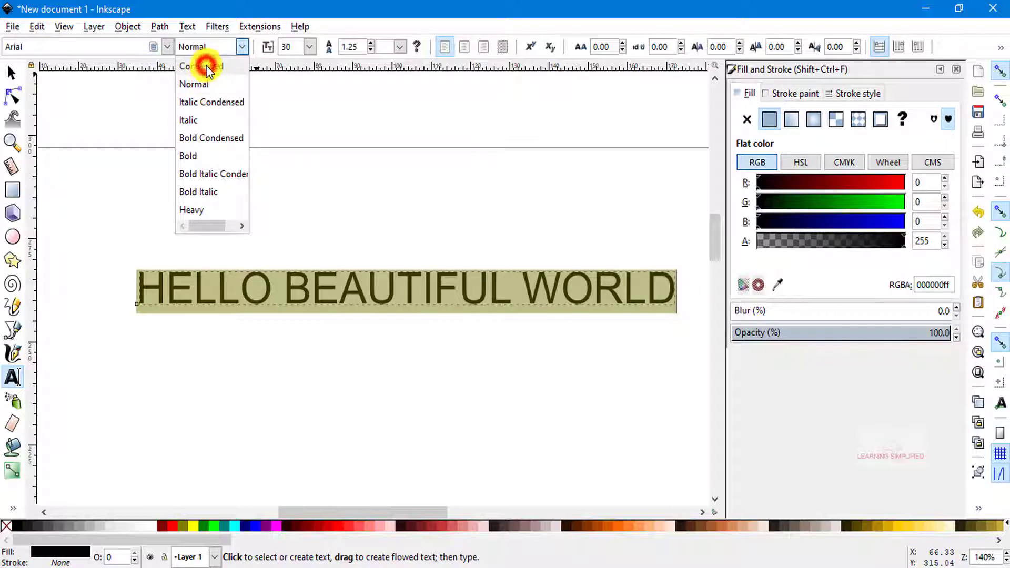
left_click(206, 65)
left_click(242, 46)
left_click(199, 82)
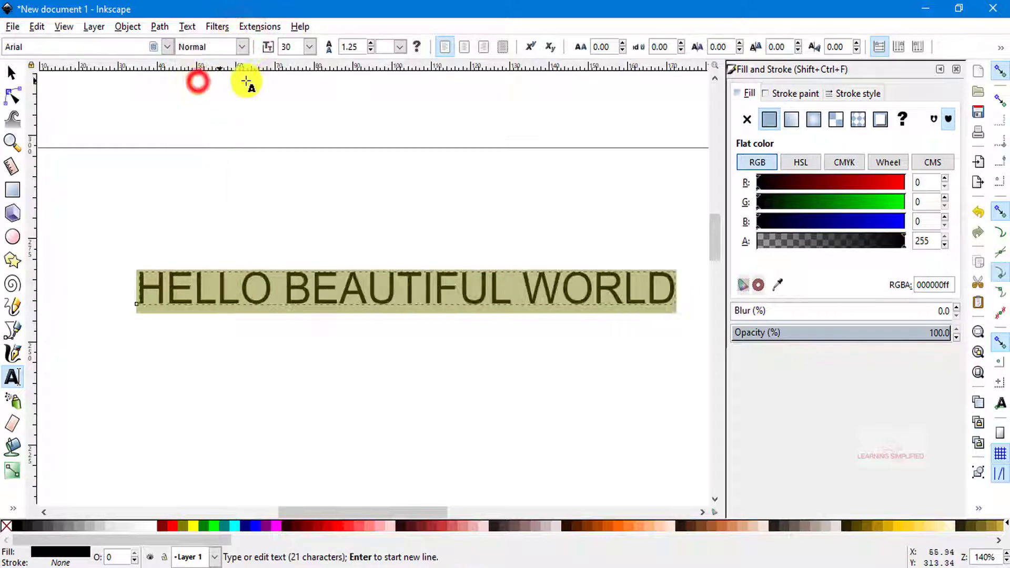
left_click(241, 46)
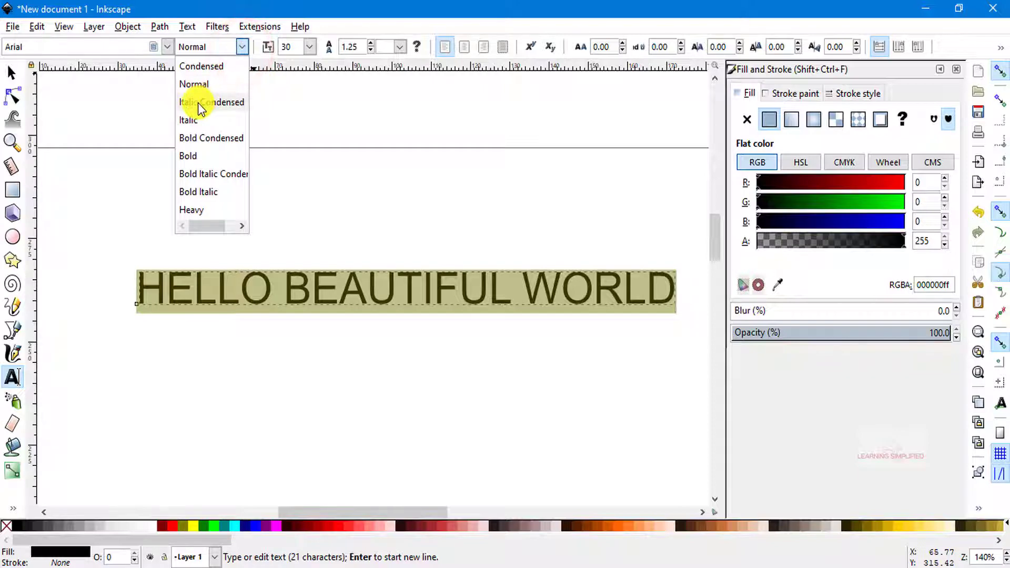
left_click(198, 103)
left_click(241, 46)
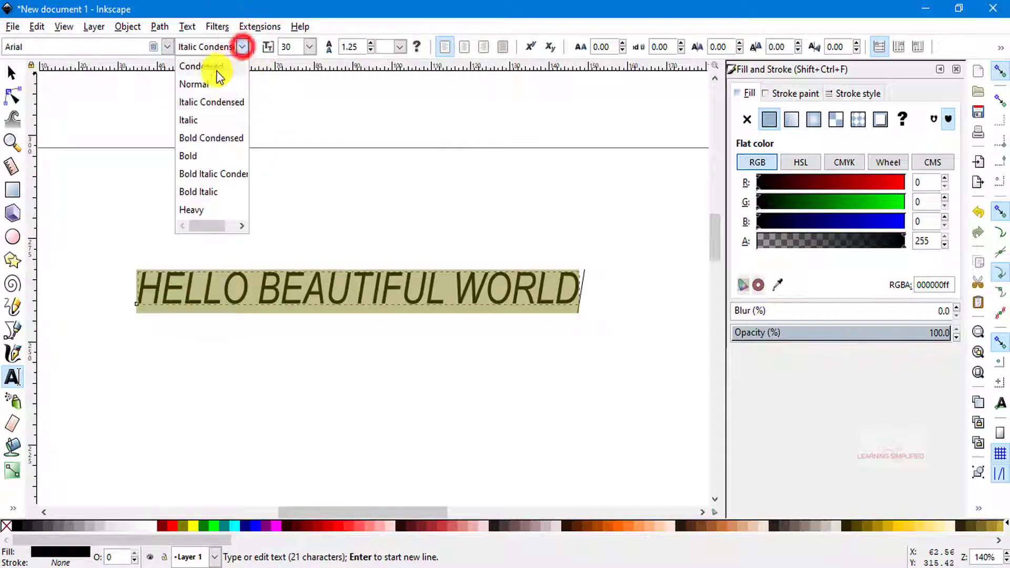
left_click(198, 139)
left_click(242, 47)
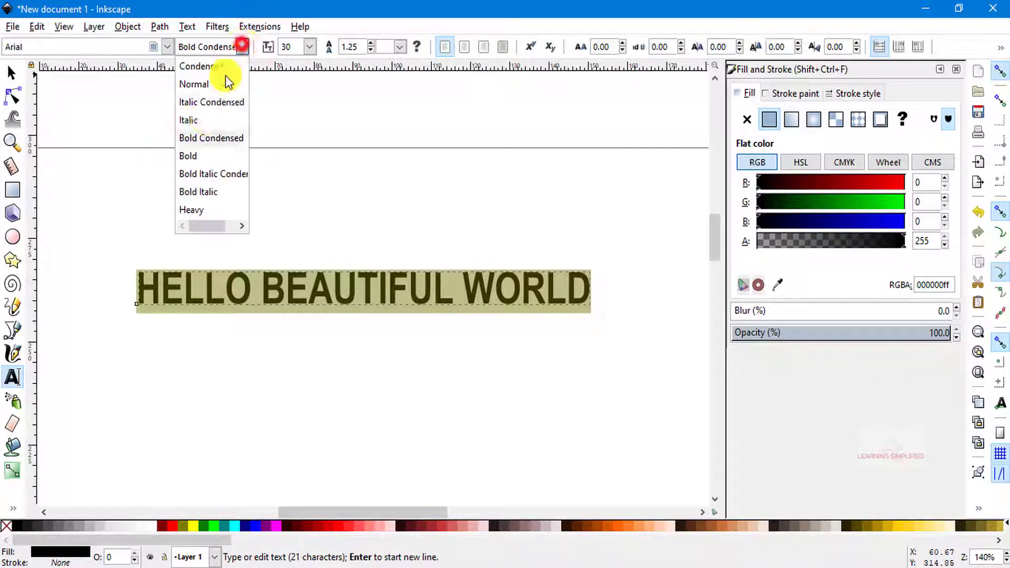
left_click(193, 156)
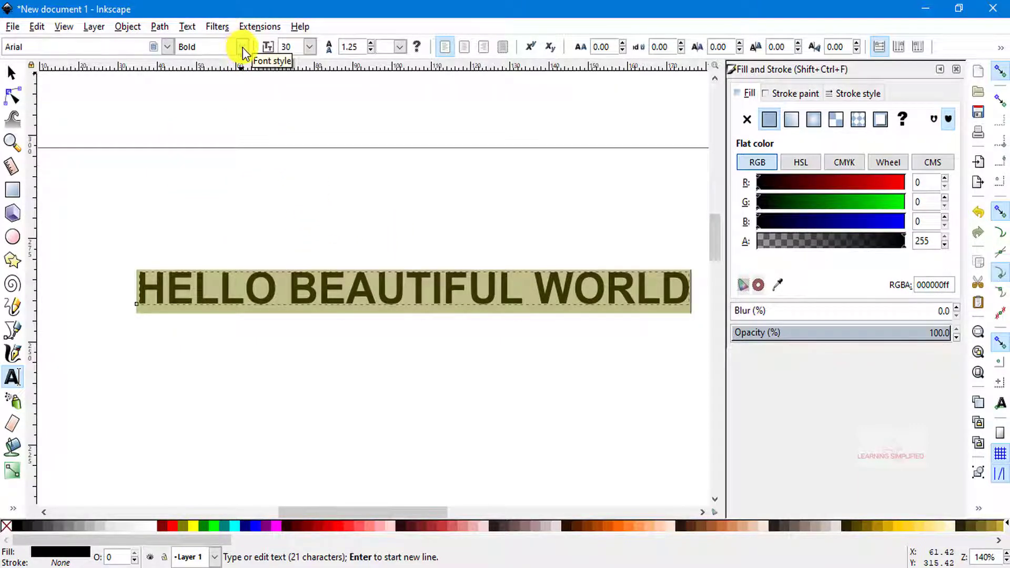
Try font sizes 20 and 32, then set the text to 36 pt.
left_click(310, 46)
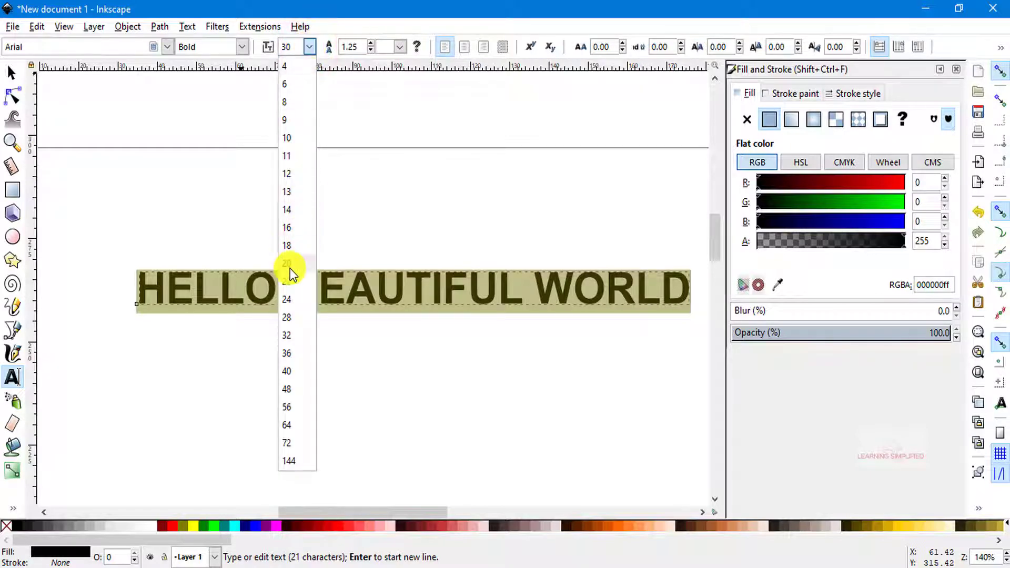
left_click(290, 263)
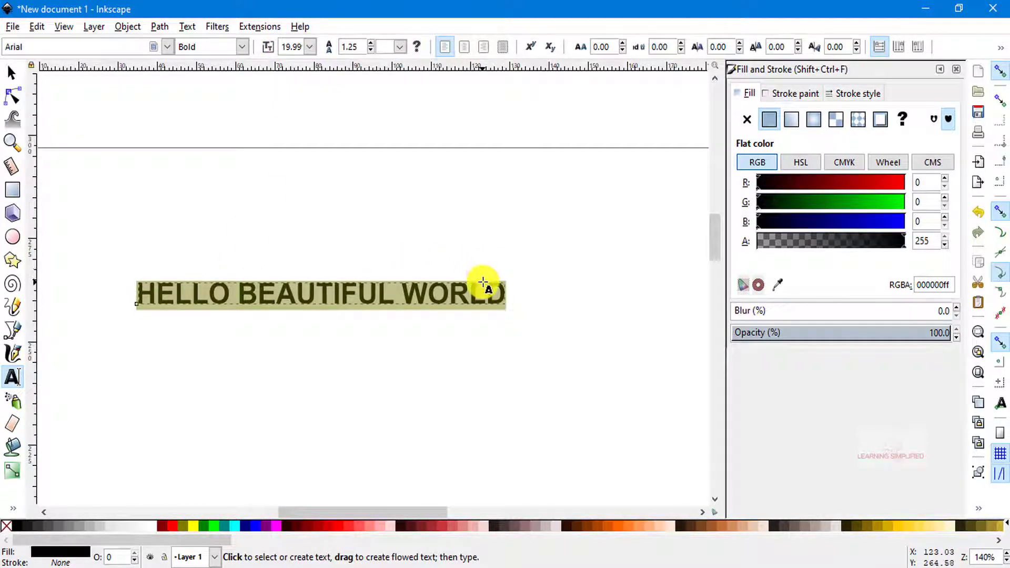
left_click(310, 48)
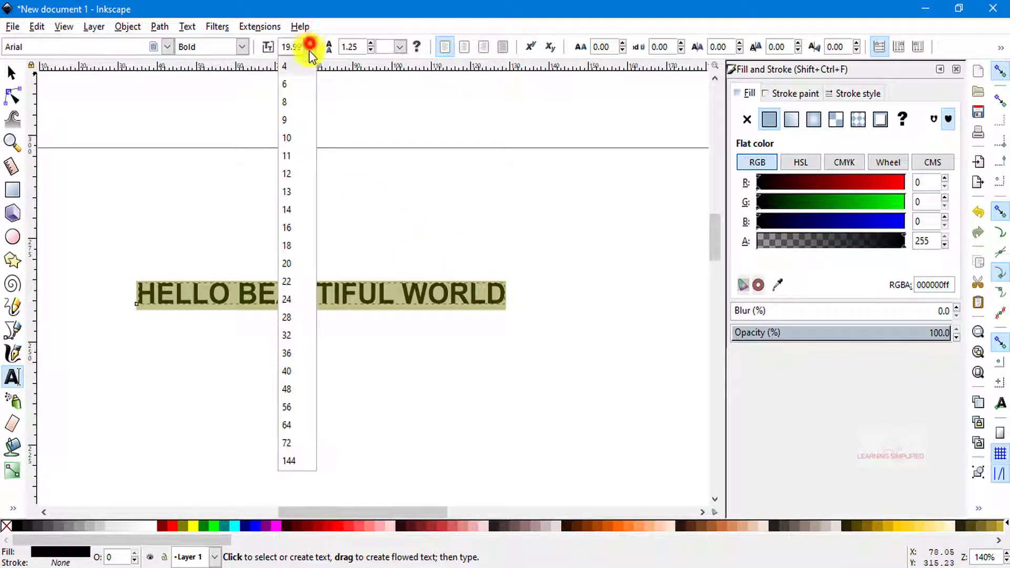
left_click(287, 338)
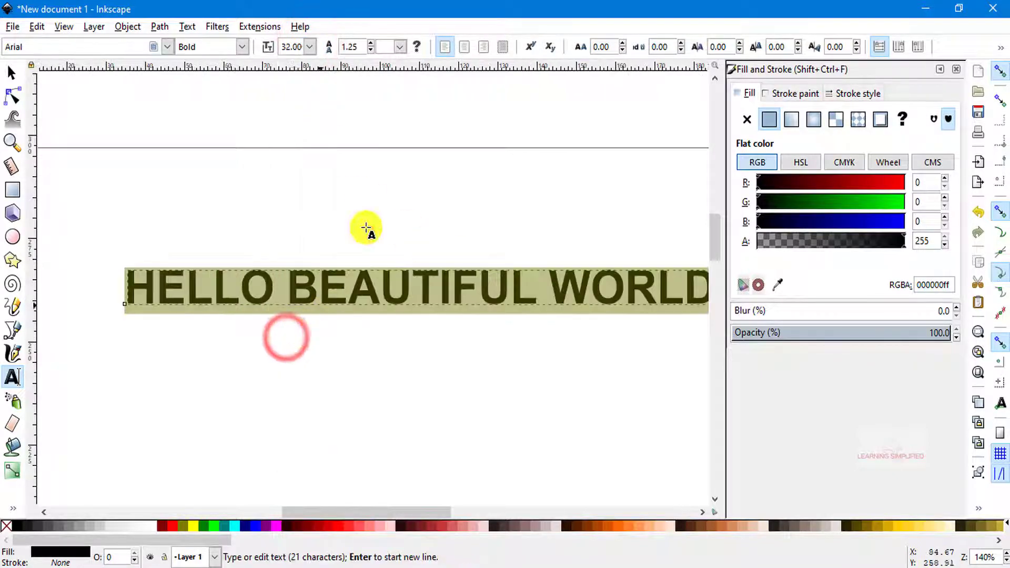
left_click(308, 47)
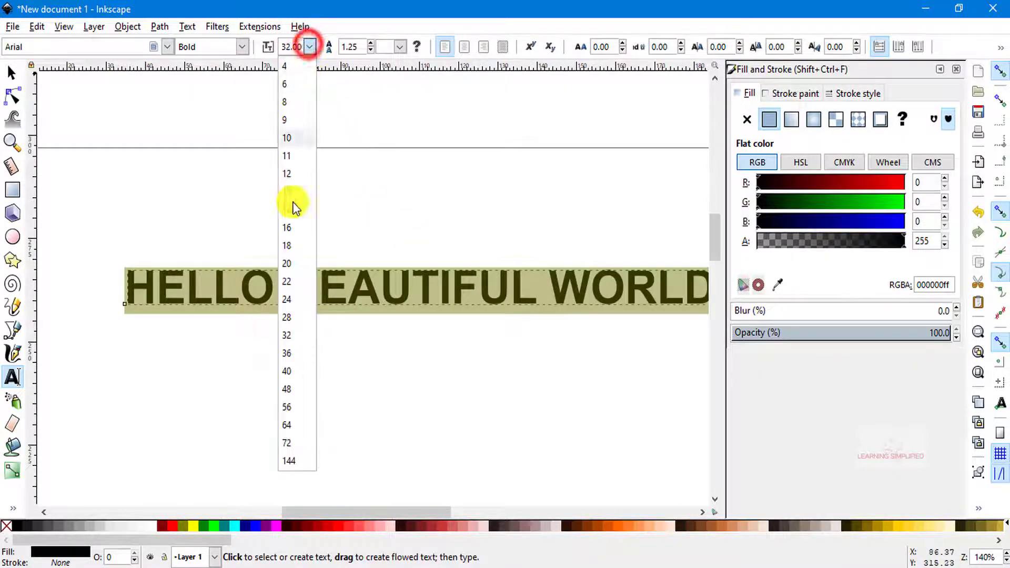
left_click(289, 354)
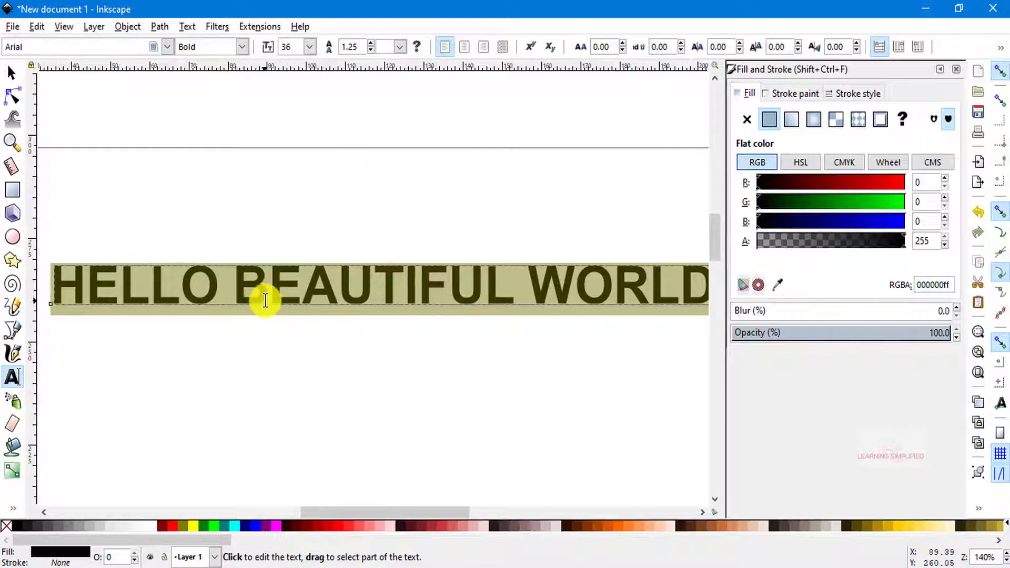
left_click(309, 46)
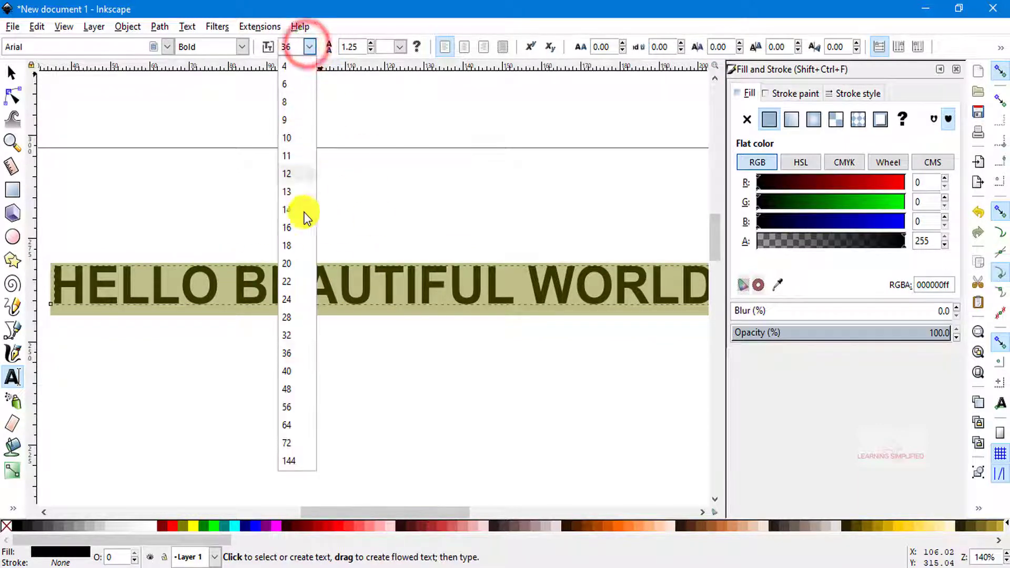
left_click(310, 46)
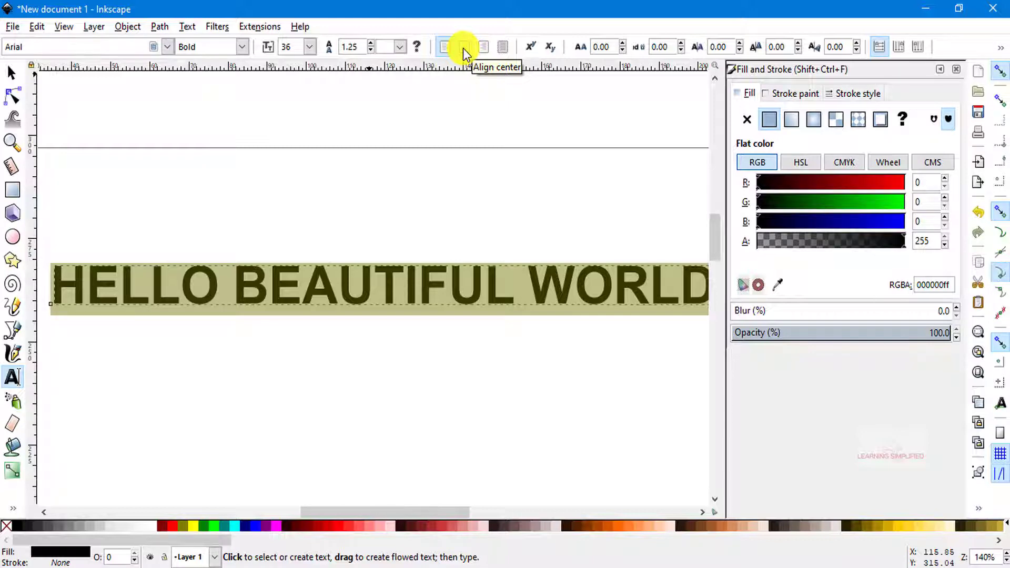
left_click(465, 54)
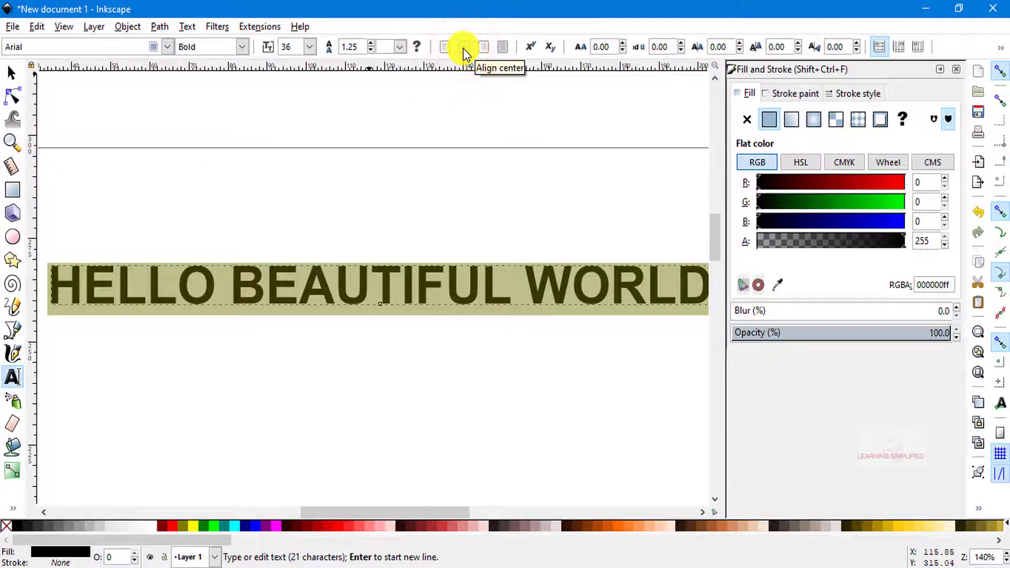
left_click(447, 48)
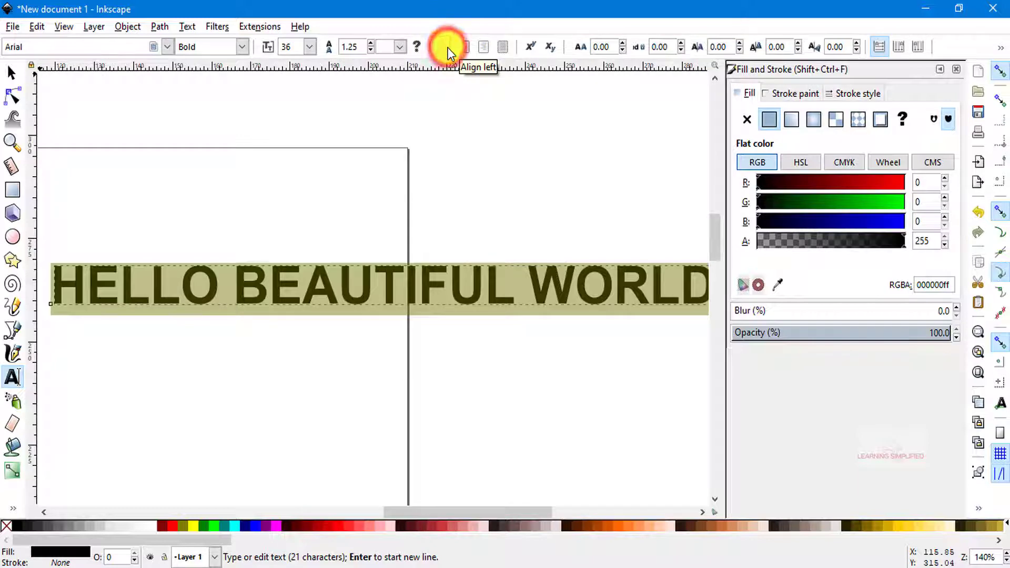
left_click(481, 50)
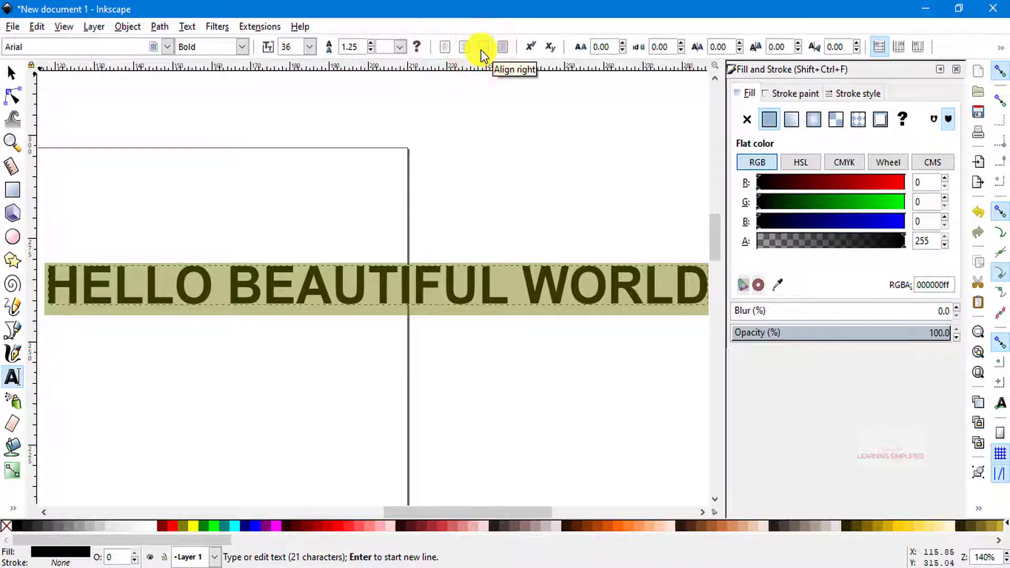
left_click(444, 46)
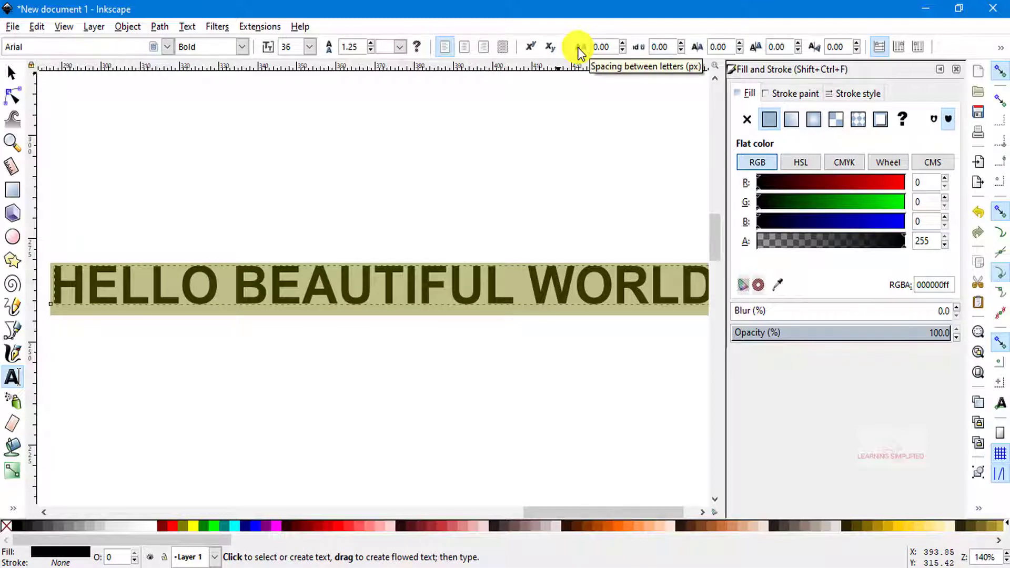
Widen then tighten the letter spacing down to about -7.83 so the letters squeeze together.
left_click(621, 43)
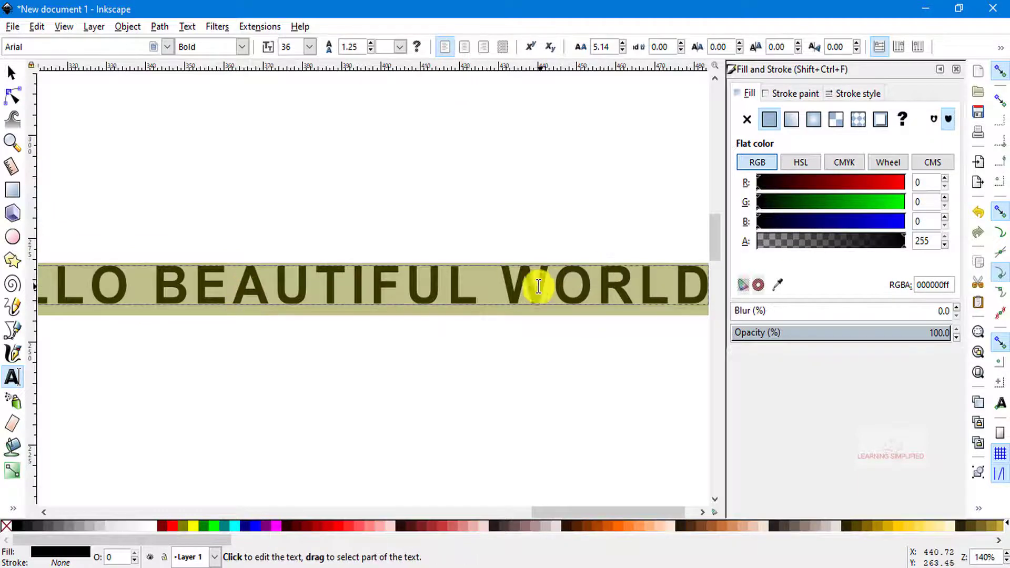
left_click(623, 50)
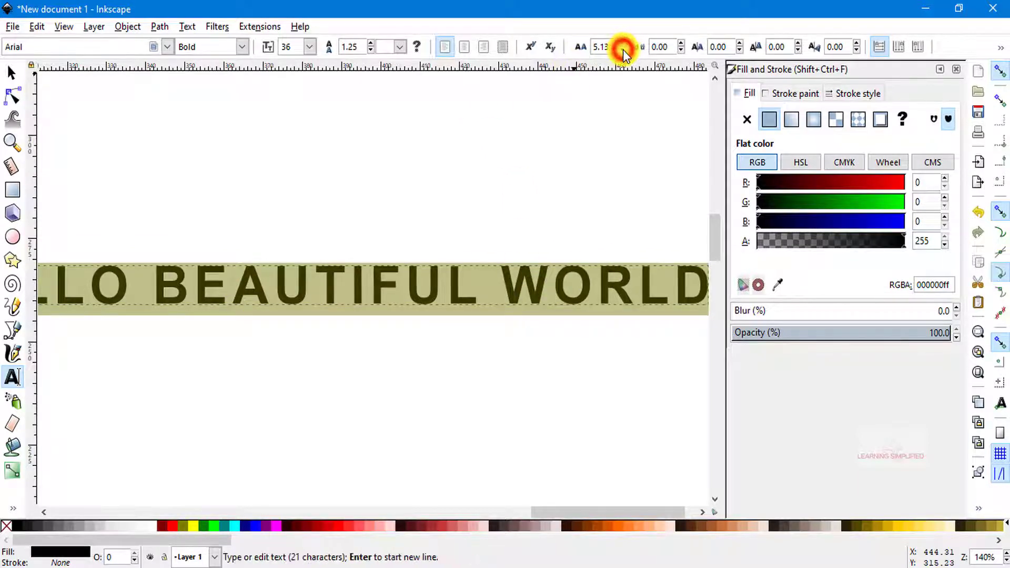
left_click(623, 50)
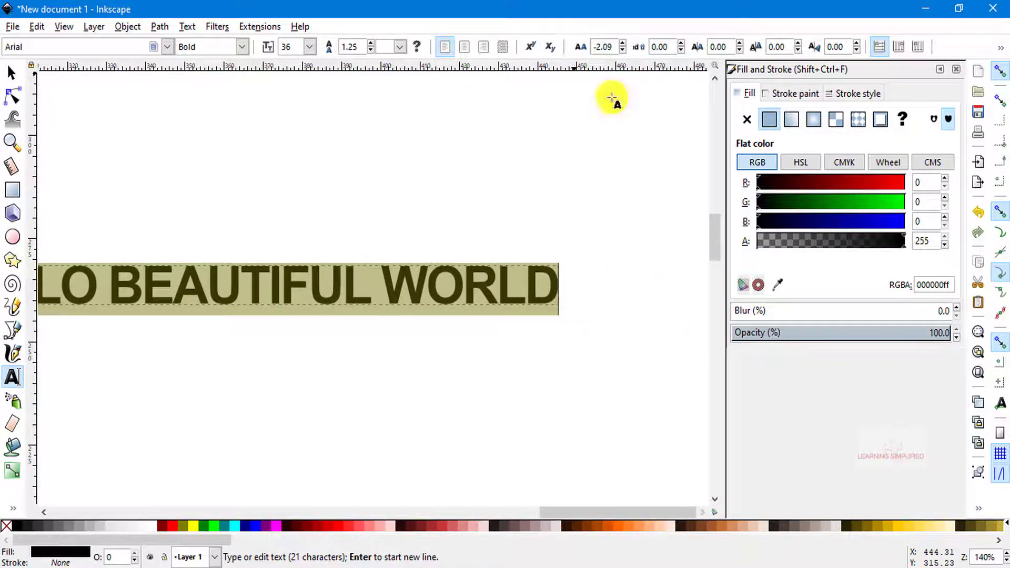
left_click_drag(566, 517, 529, 509)
left_click(623, 50)
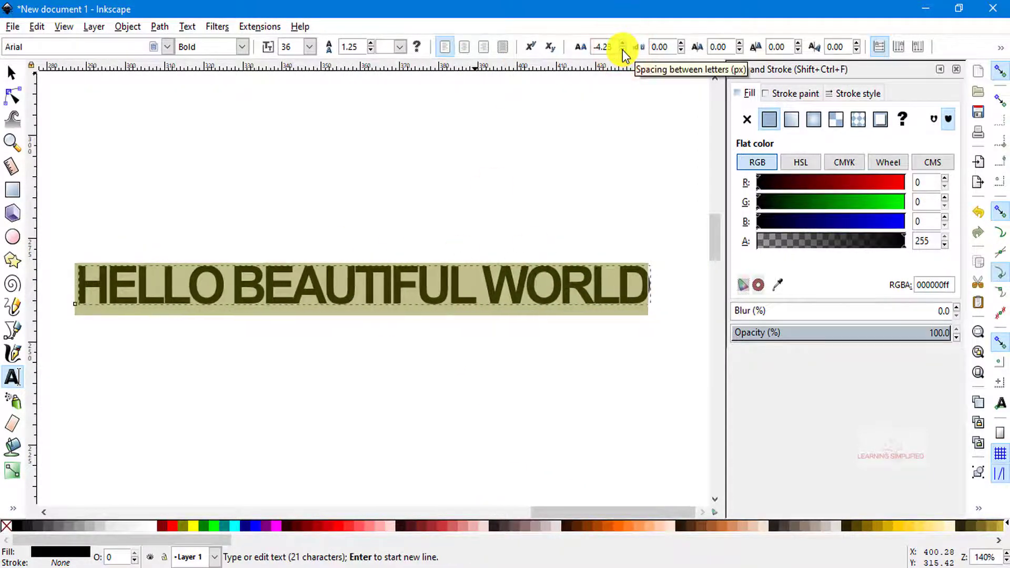
left_click(623, 49)
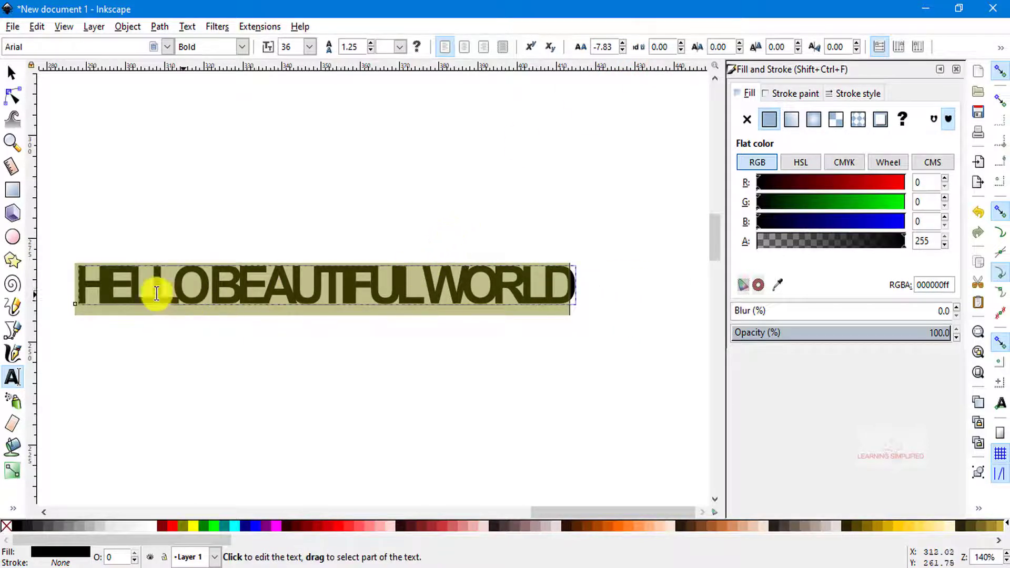
left_click(608, 46)
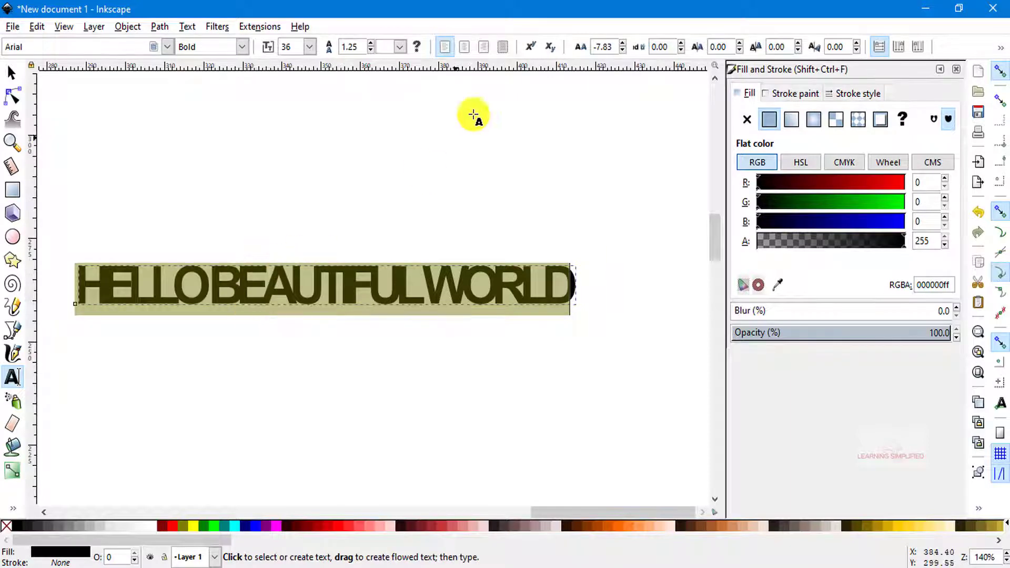
Raise the letter spacing back to exactly 0.00 and confirm it.
left_click(622, 45)
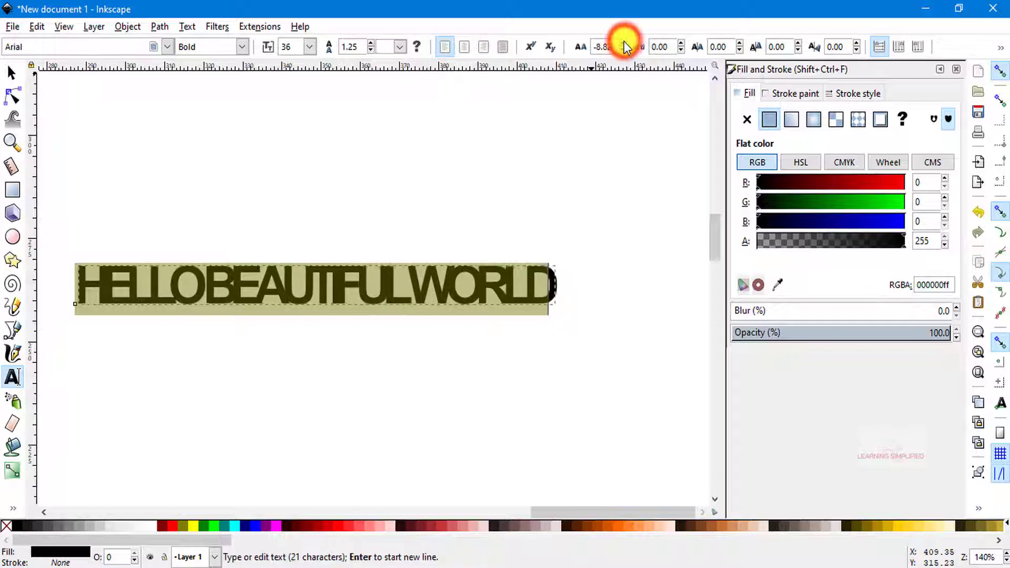
left_click(625, 45)
left_click(623, 52)
left_click(622, 52)
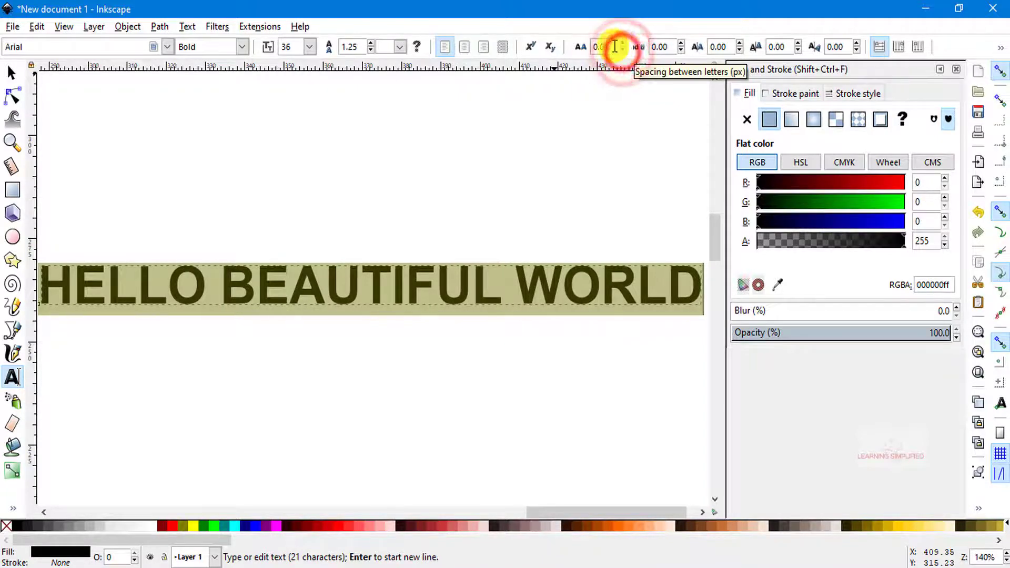
double_click(605, 47)
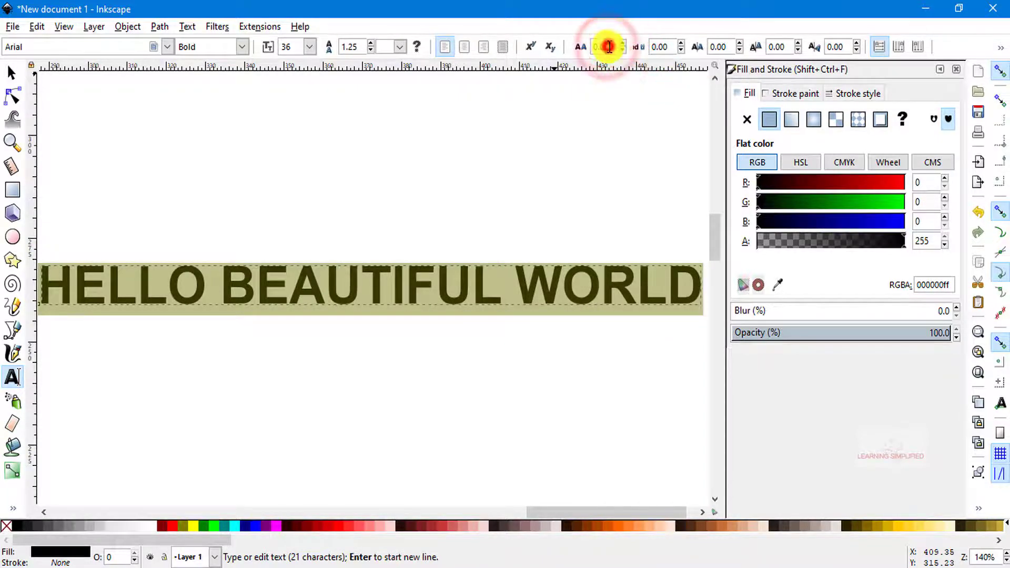
key("Return")
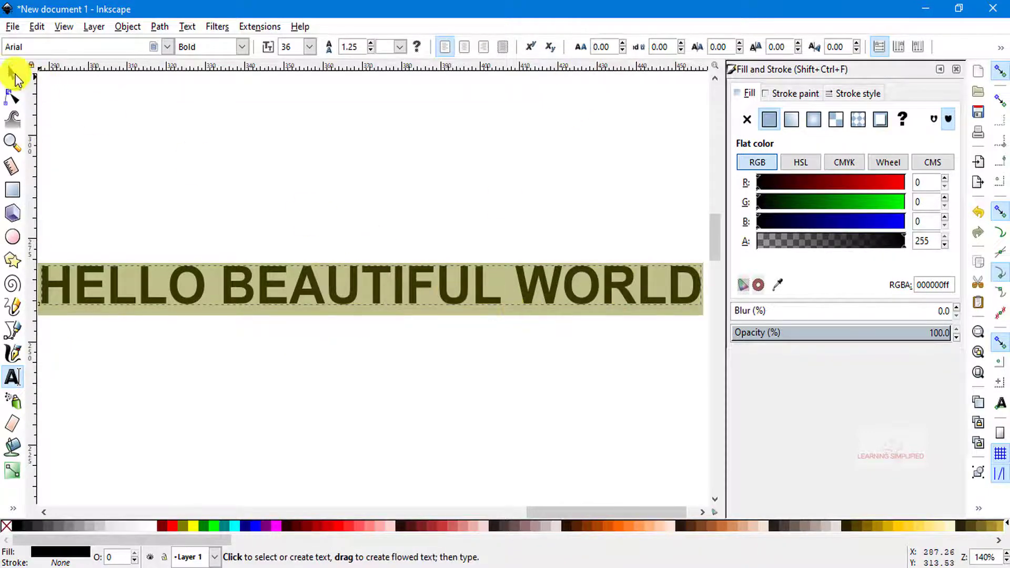
left_click(11, 72)
left_click(373, 288)
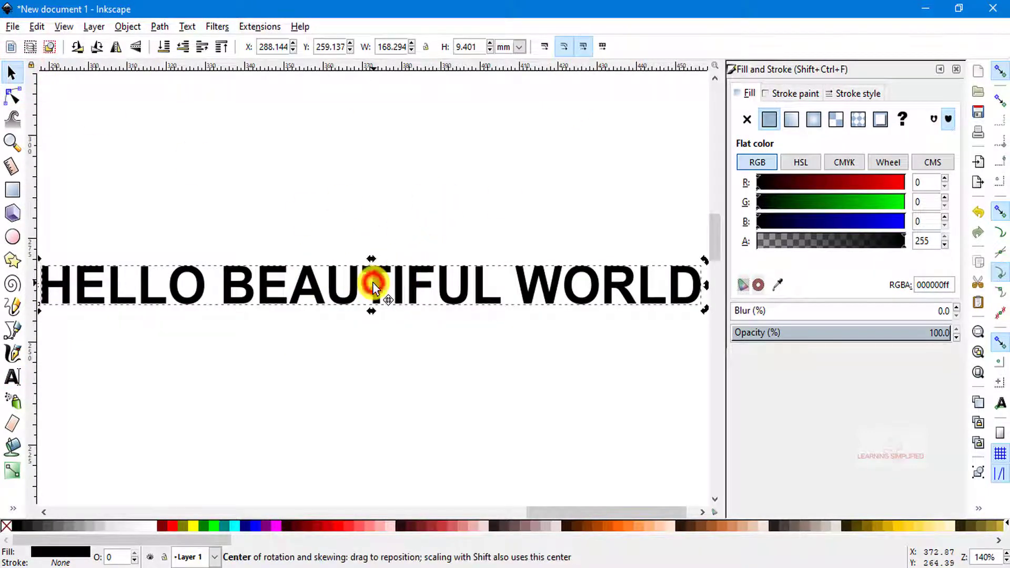
double_click(374, 283)
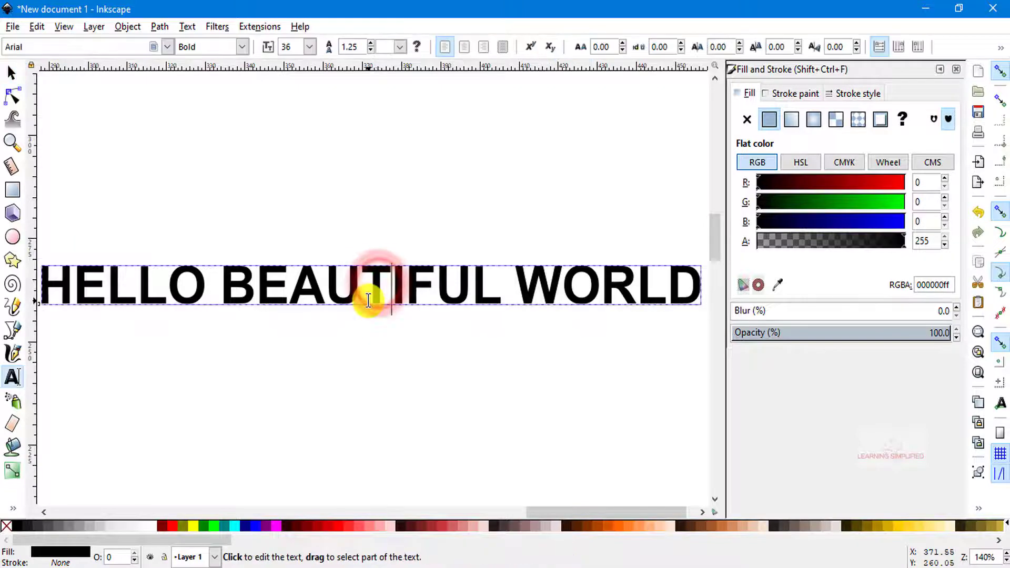
key("ctrl+a")
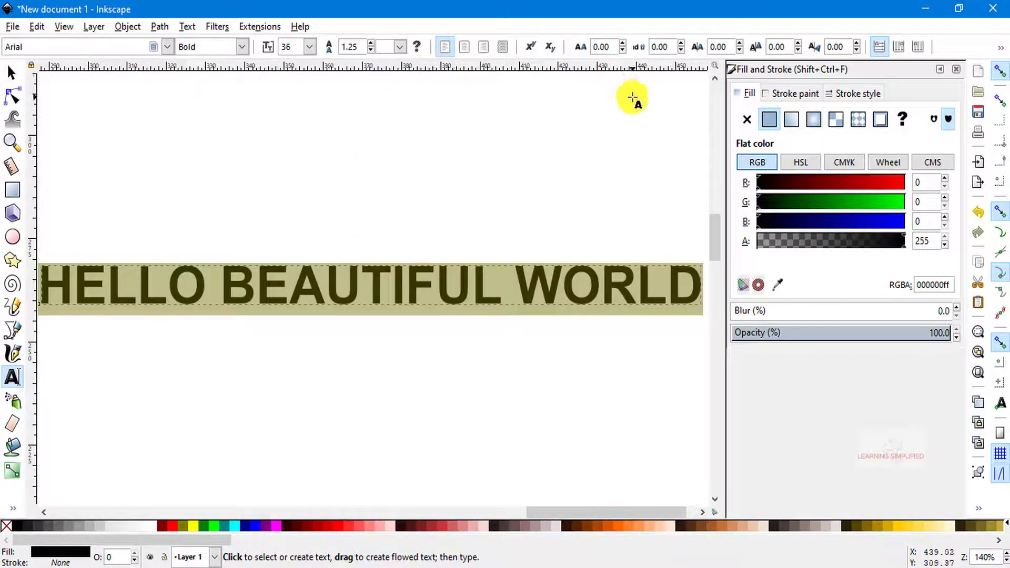
left_click(652, 49)
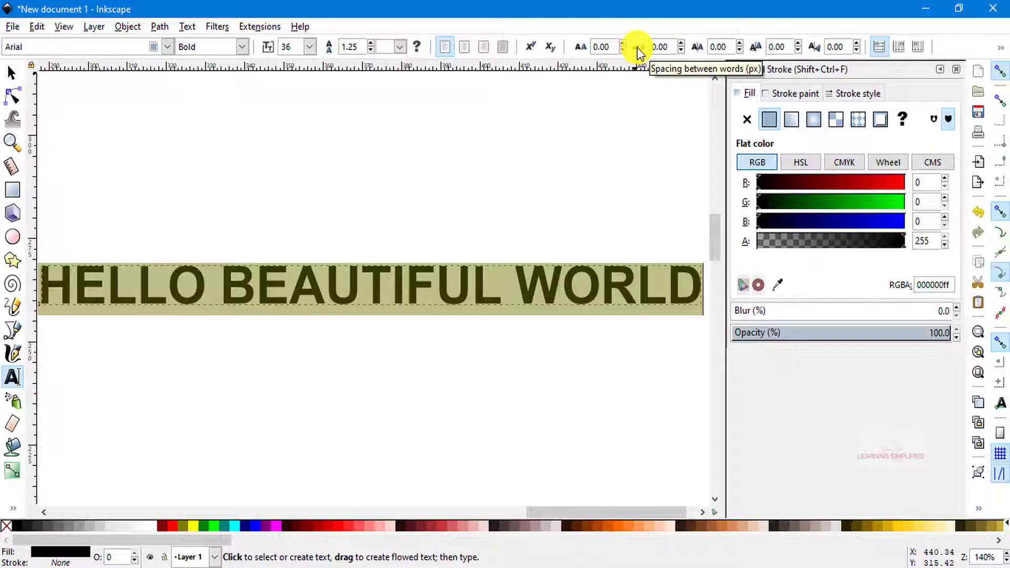
Raise word spacing to about 10.31, then lower it to -10.64 so the words run together.
left_click(681, 43)
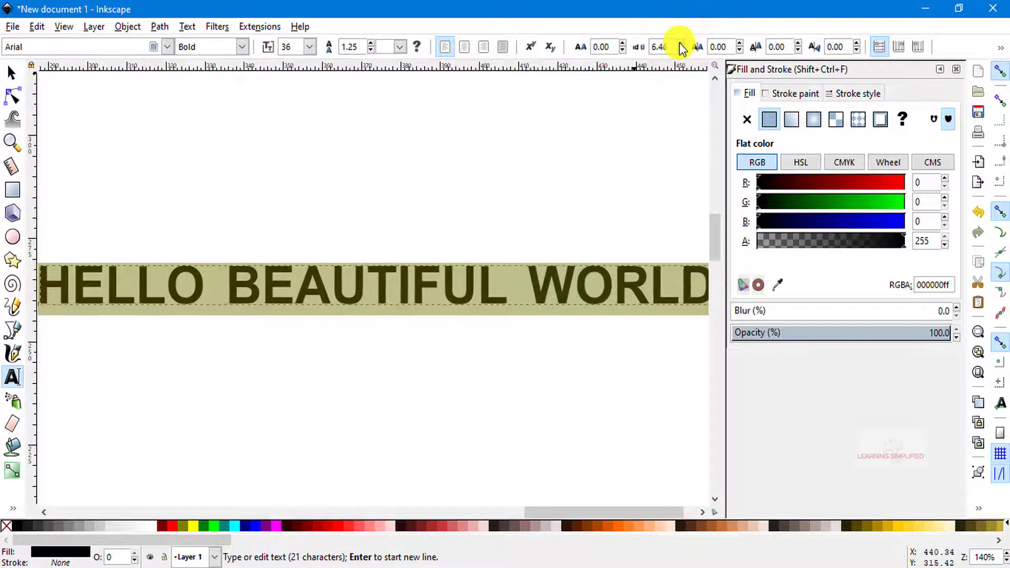
left_click_drag(681, 48, 662, 65)
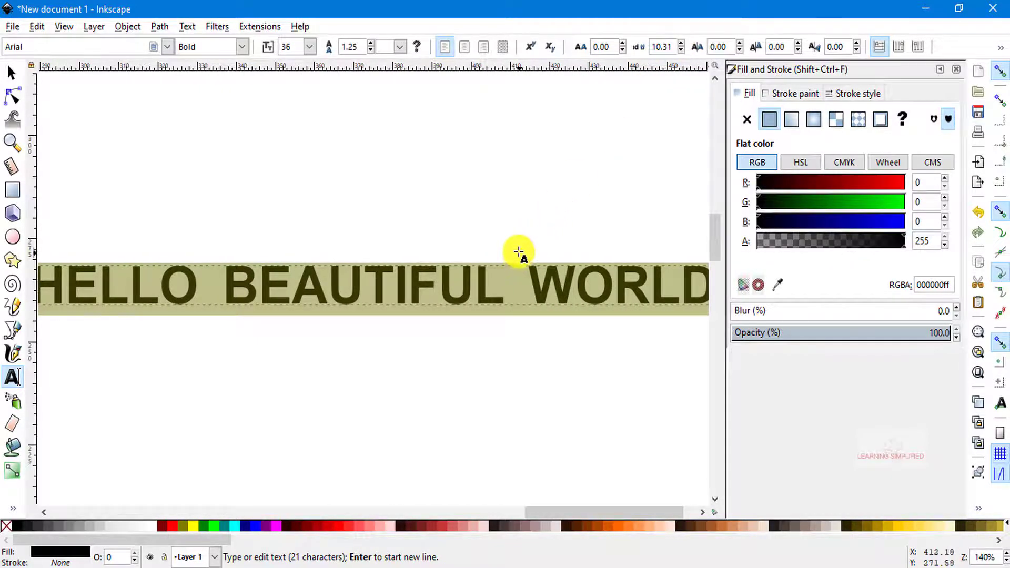
scroll(521, 241, "down", 3)
scroll(523, 237, "down", 1)
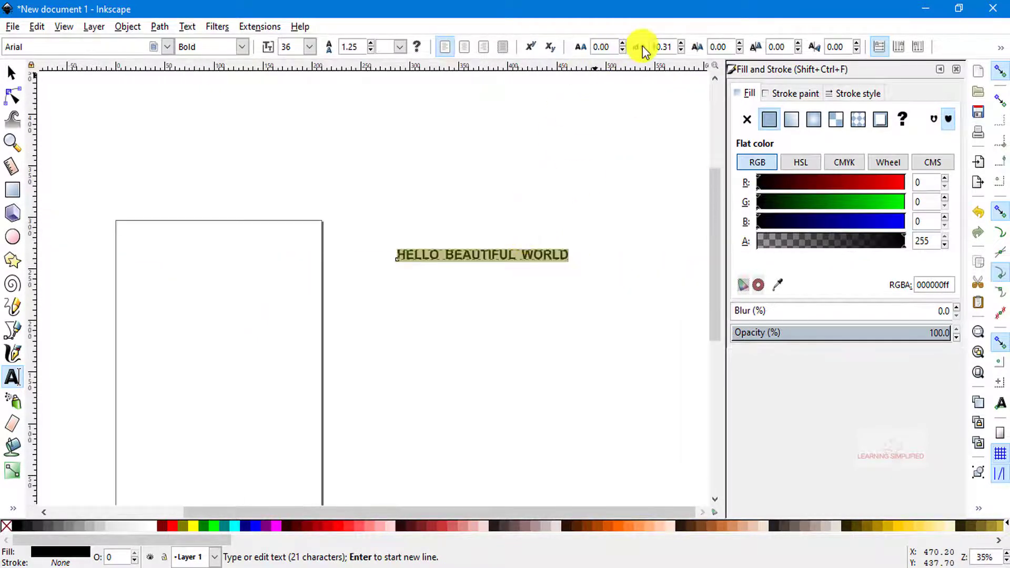
left_click(683, 51)
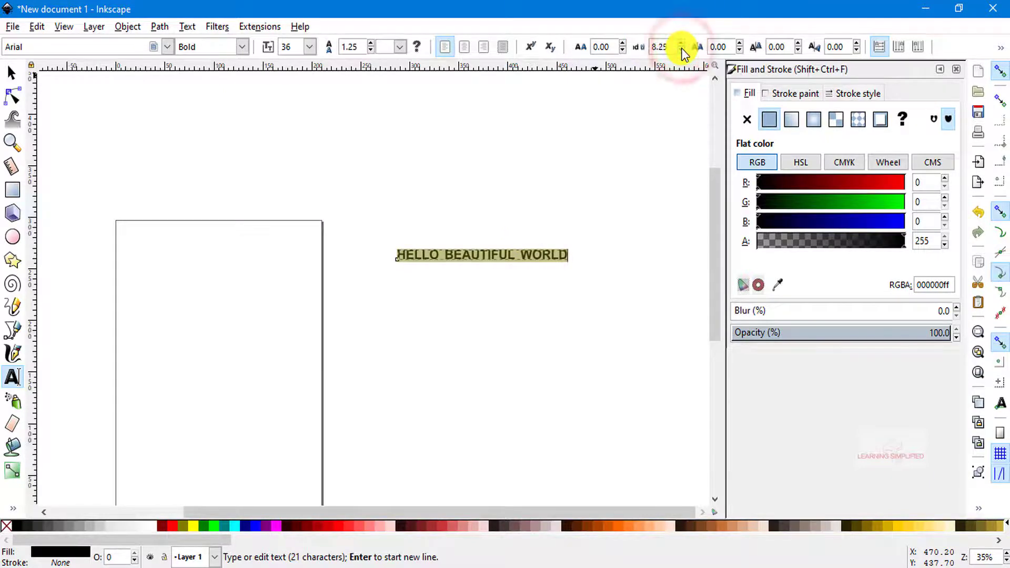
left_click(681, 50)
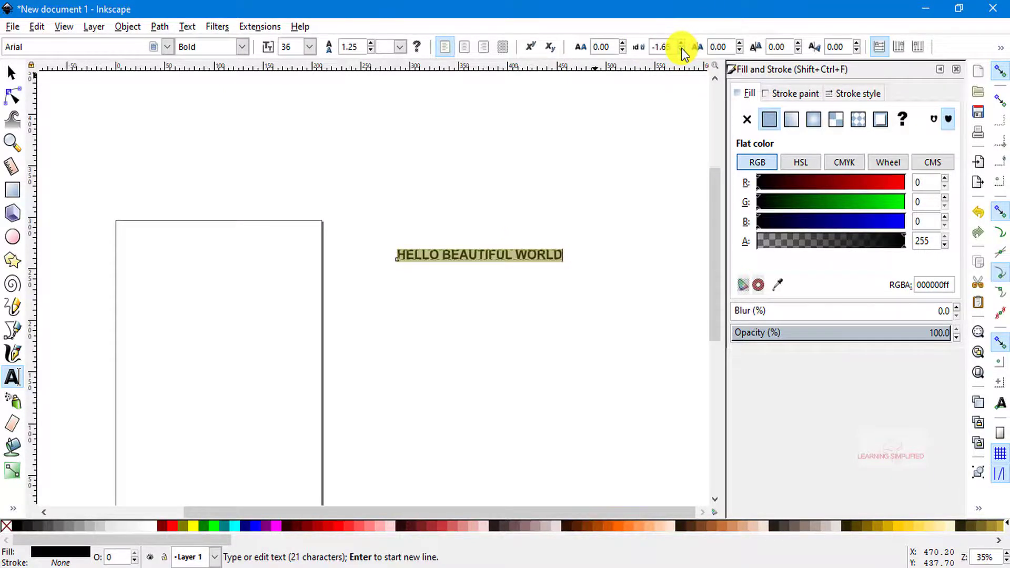
left_click(681, 50)
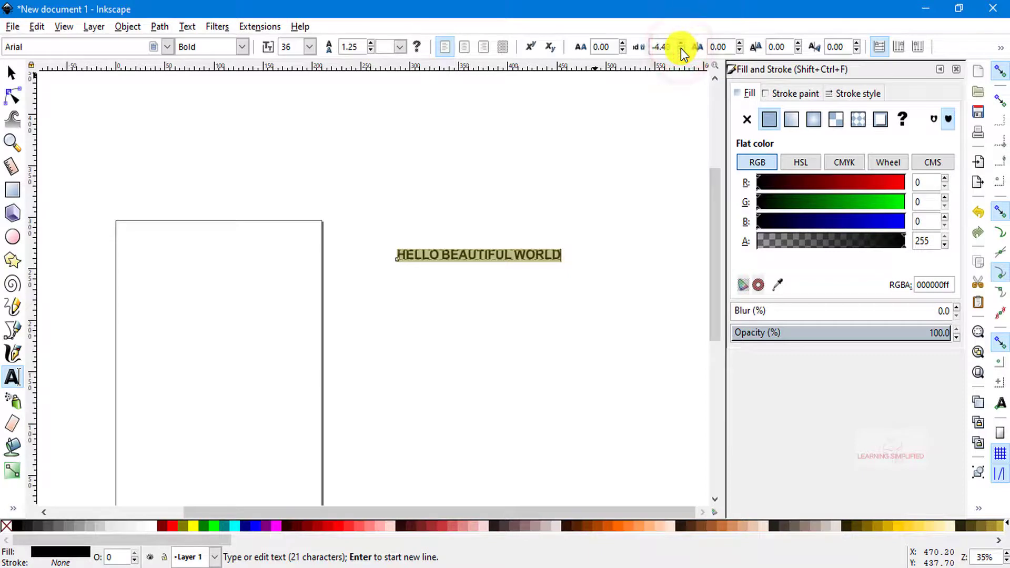
left_click(681, 50)
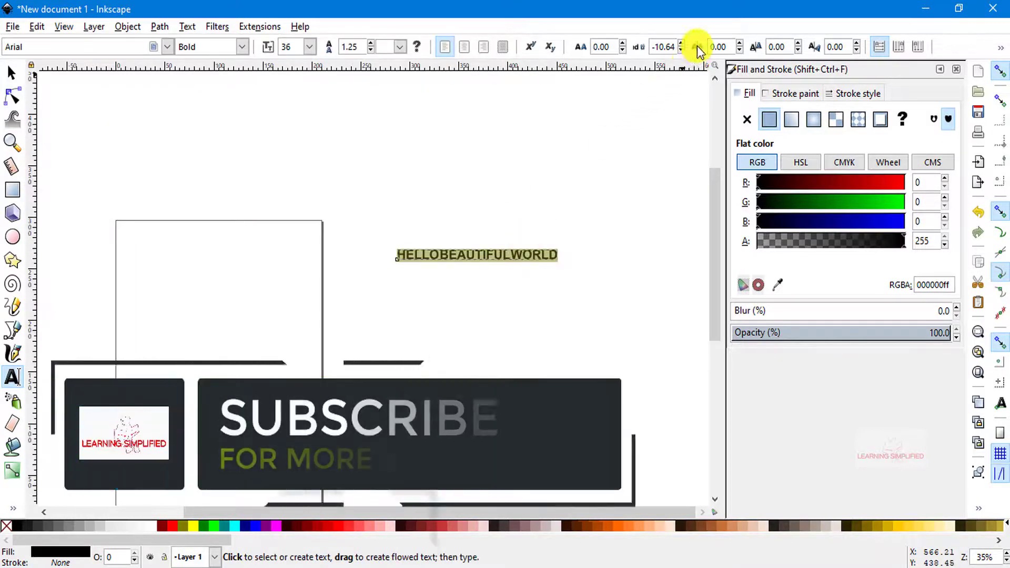
Reset the word spacing to 0 so the words show normal gaps.
double_click(669, 47)
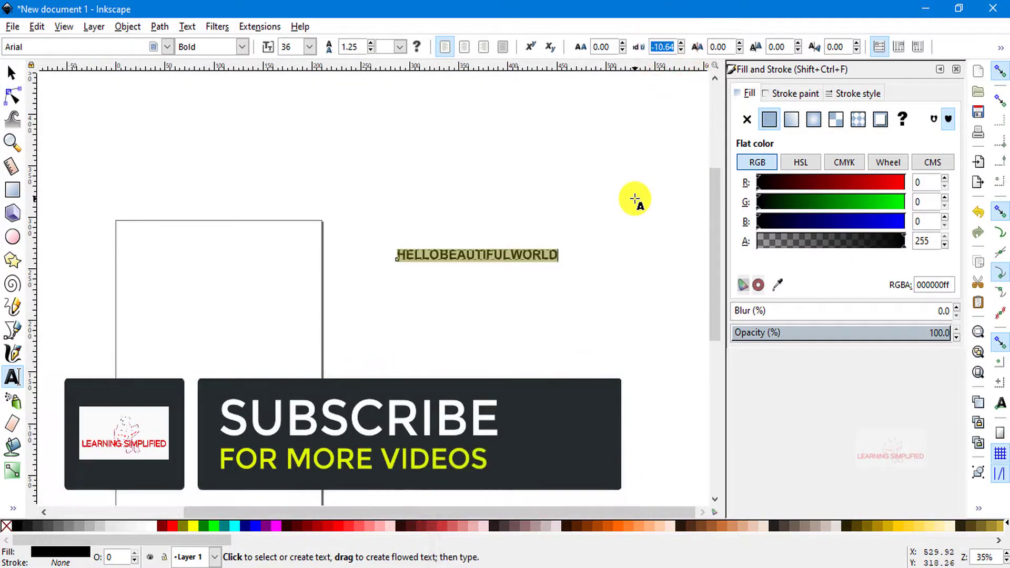
type("0")
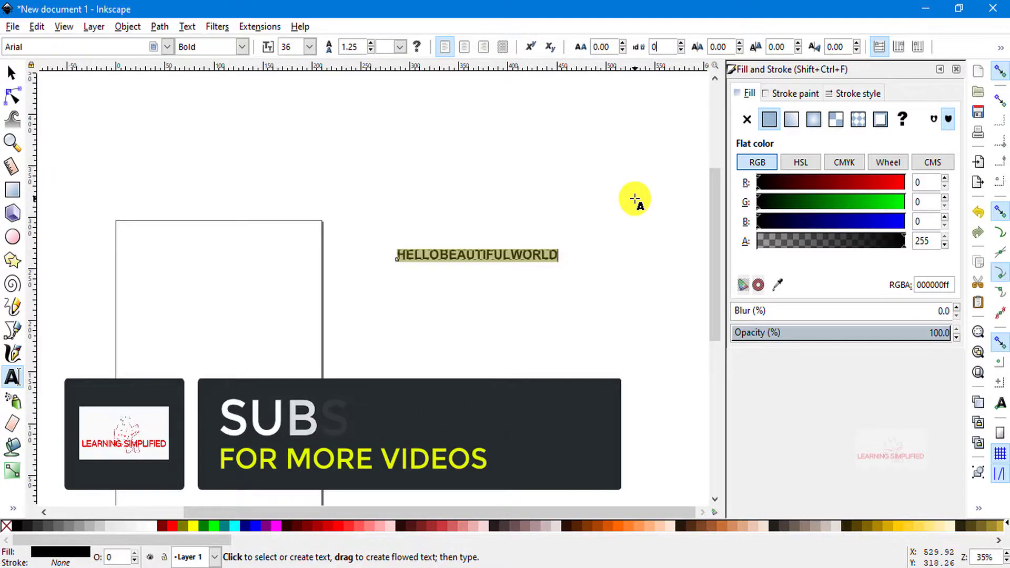
key("Return")
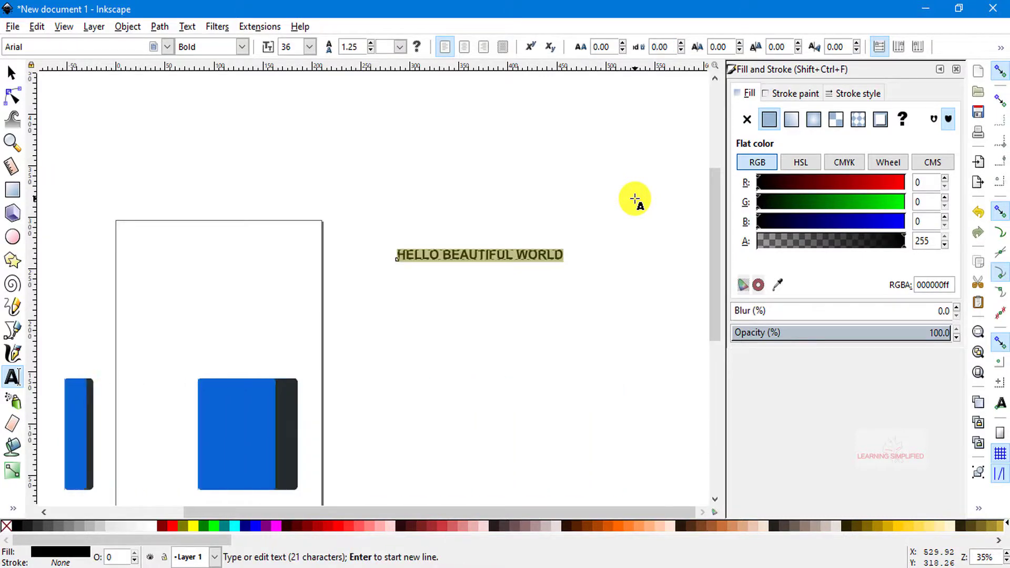